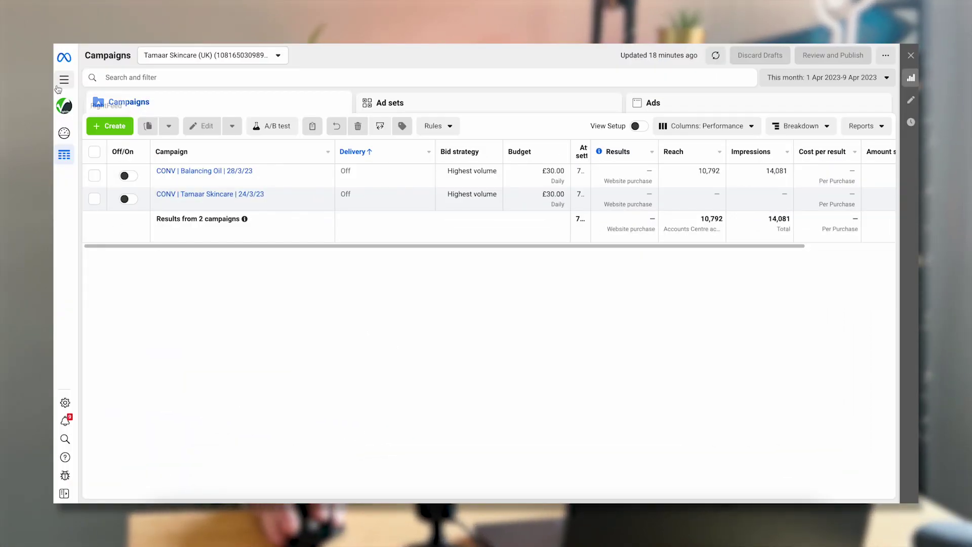
Step: Open Ads Manager from the full list of business tools
click(64, 80)
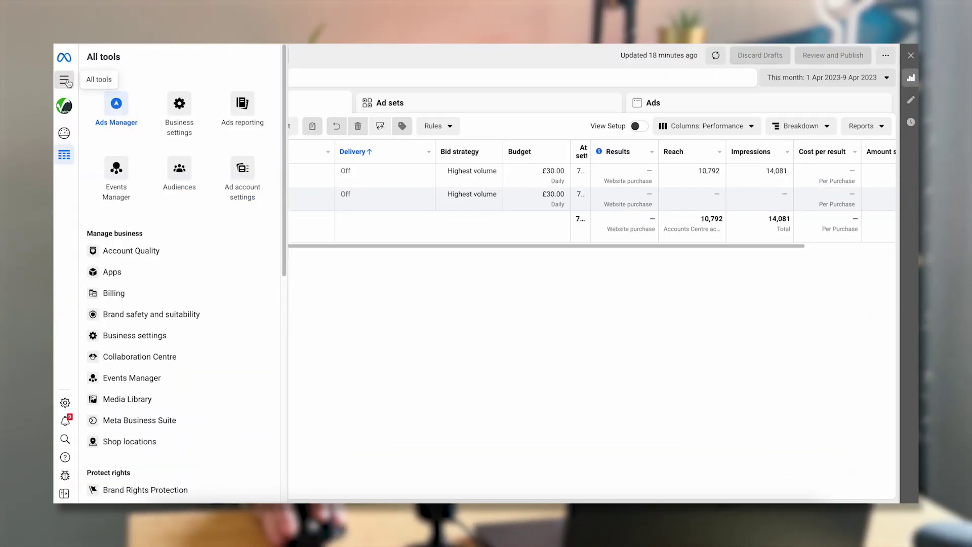
click(106, 105)
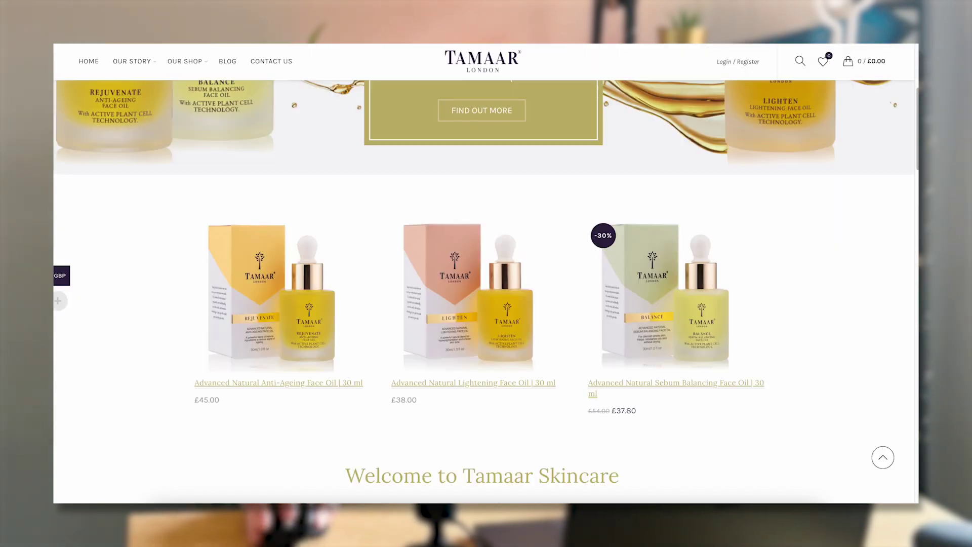
scroll(397, 154, up, 5)
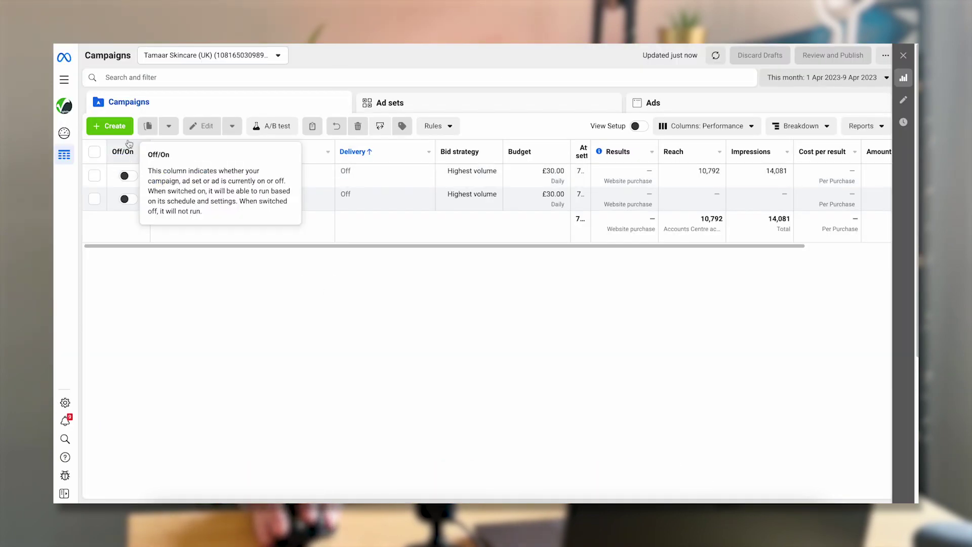
Step: Create a new campaign with the Sales objective and the manual sales campaign setup
click(119, 126)
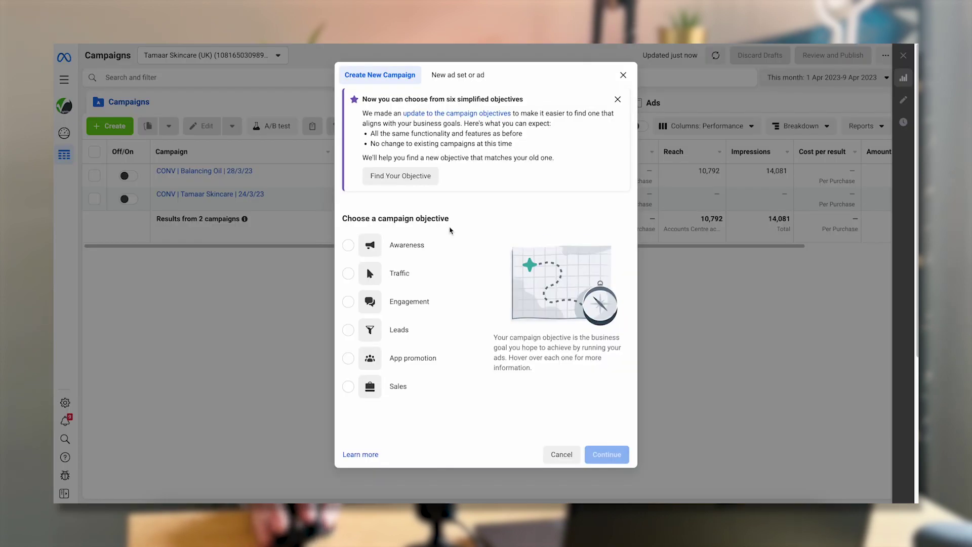
mouse_move(383, 248)
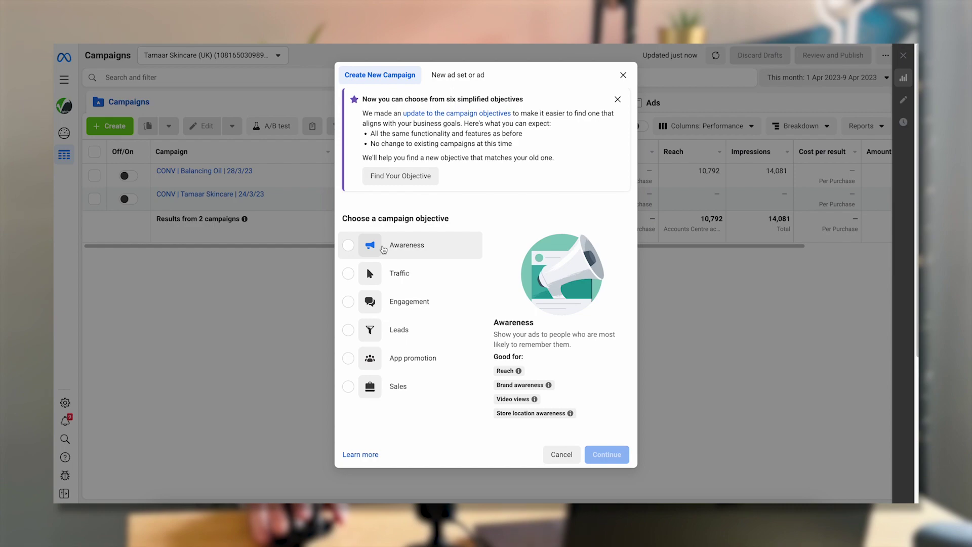
mouse_move(394, 270)
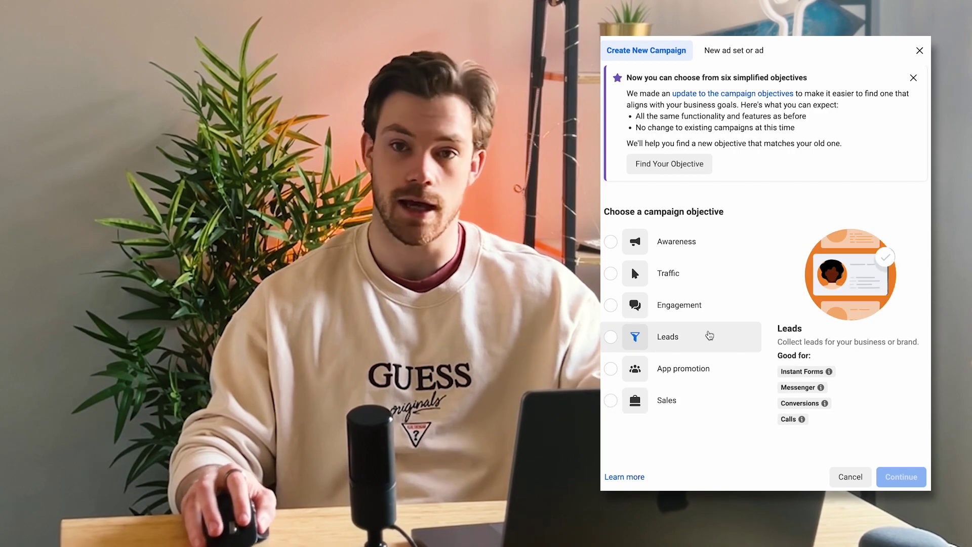
click(717, 410)
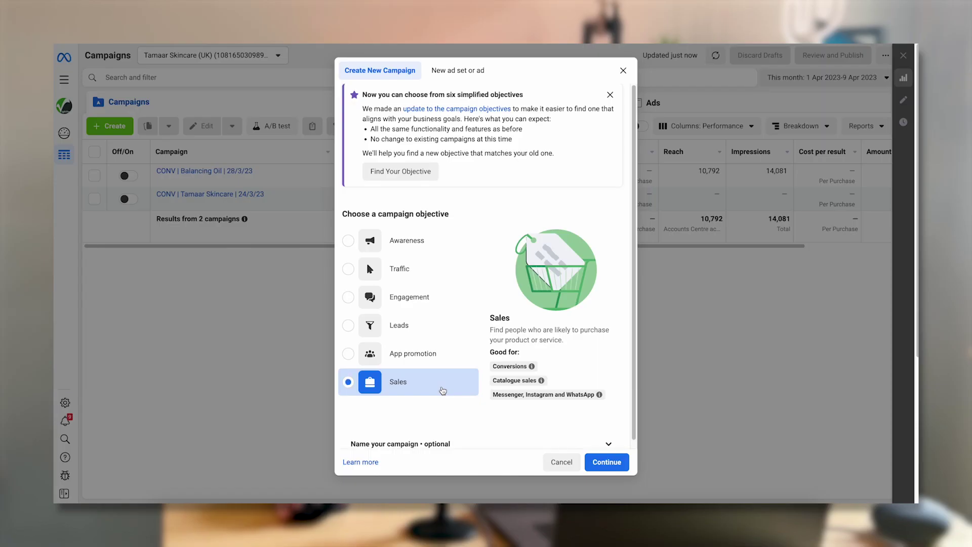
click(606, 462)
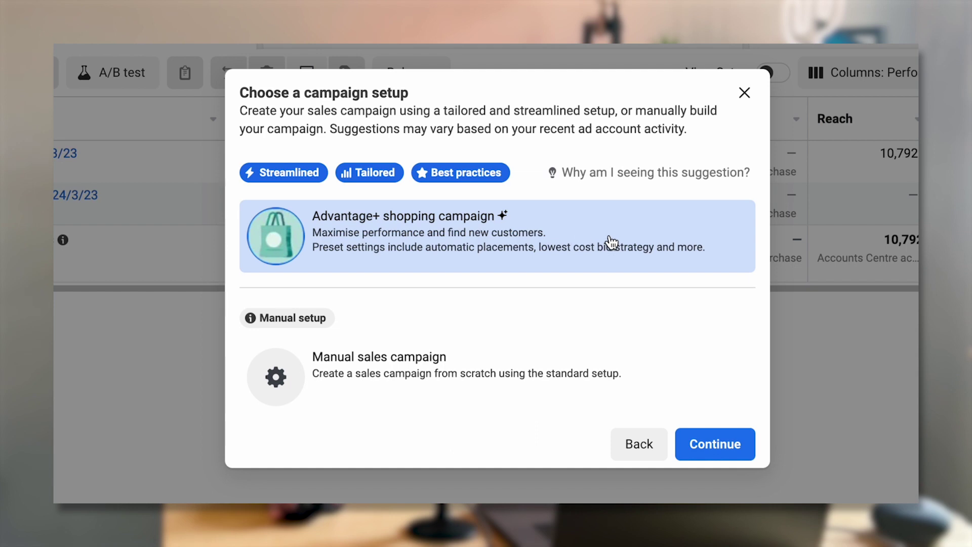
click(392, 365)
click(740, 452)
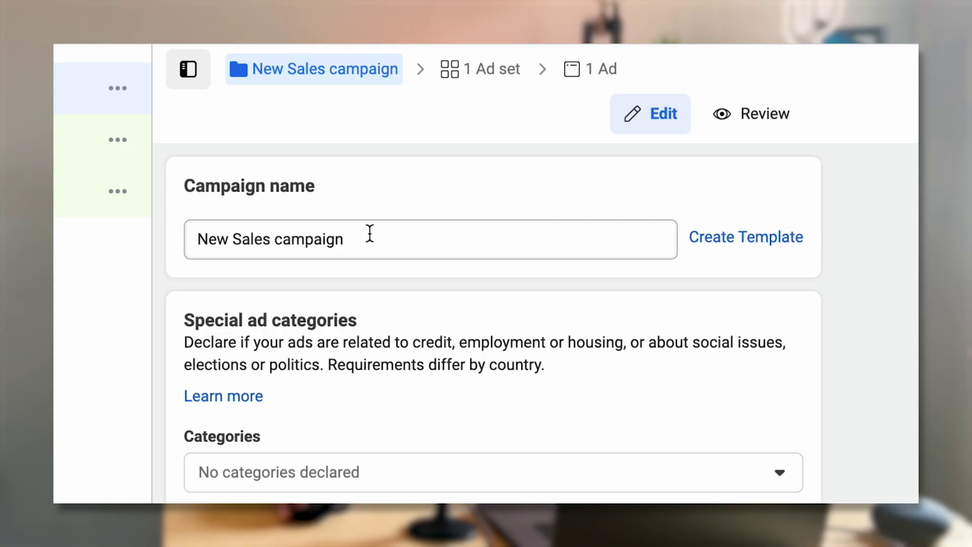
Step: Name the campaign "CONV - Purchase - Anti-Ageing Face Oil - 9/4/2023", taking the product wording from the shop's product page
triple_click(369, 234)
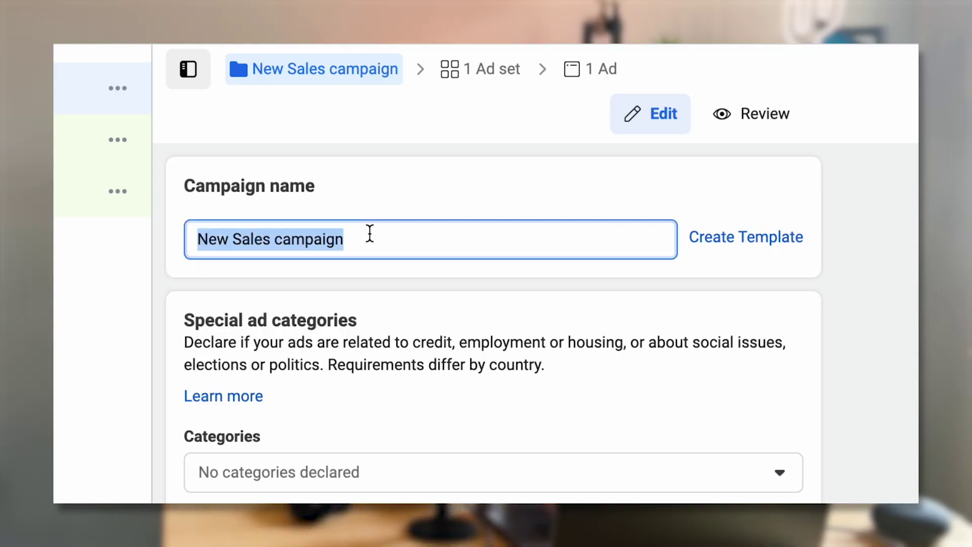
text(CONV )
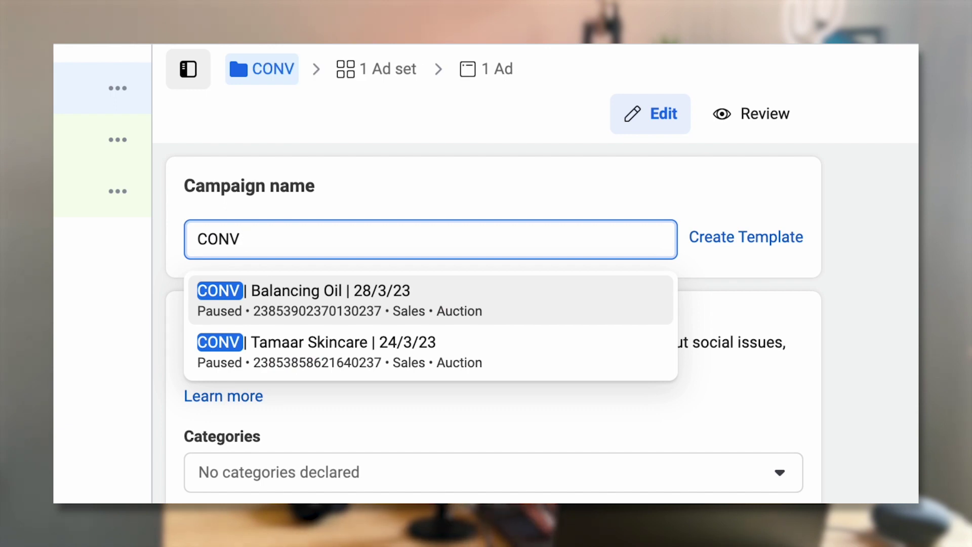
text(- )
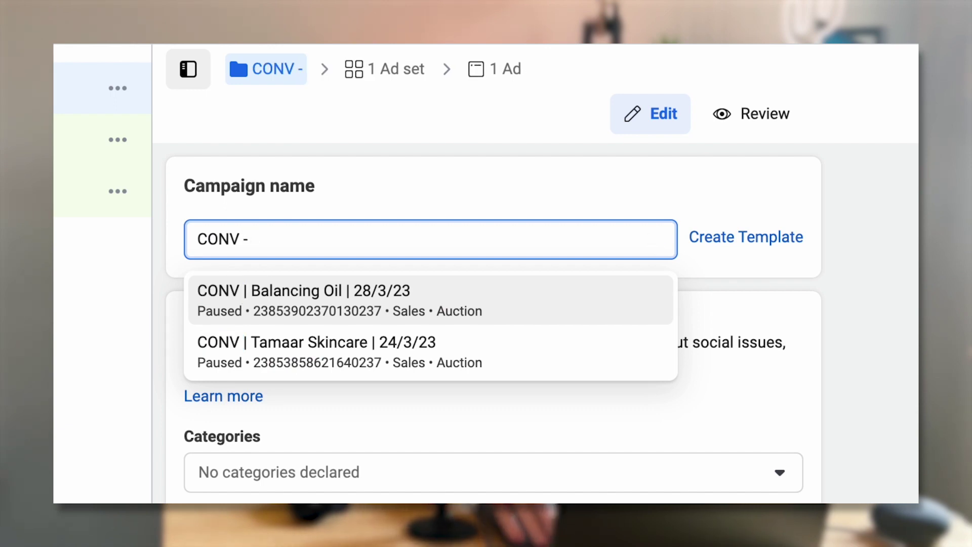
text(Purchase )
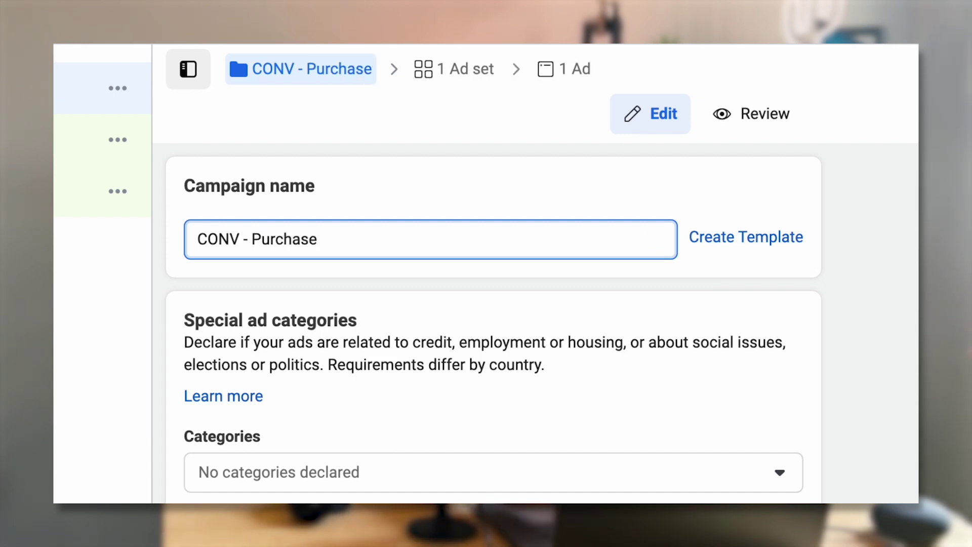
text(-)
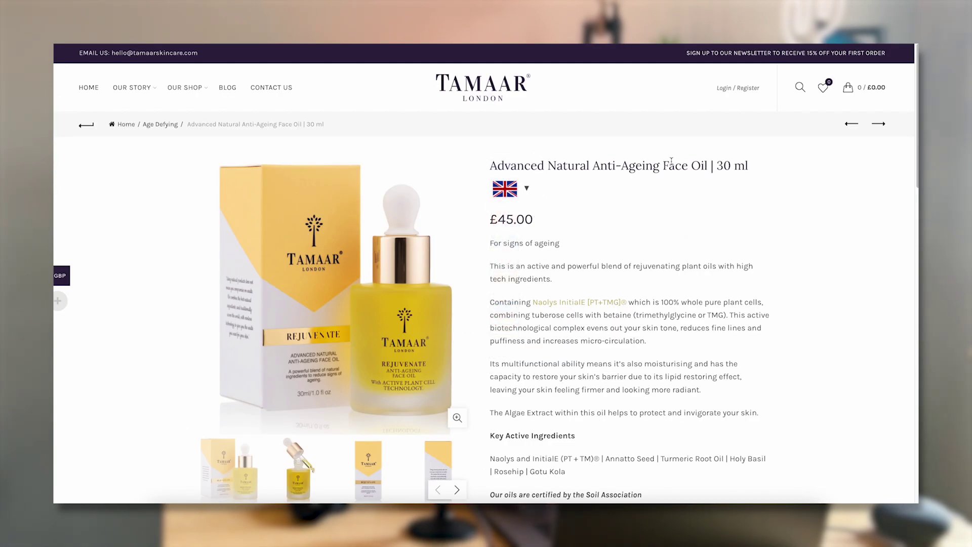
drag(592, 165, 717, 166)
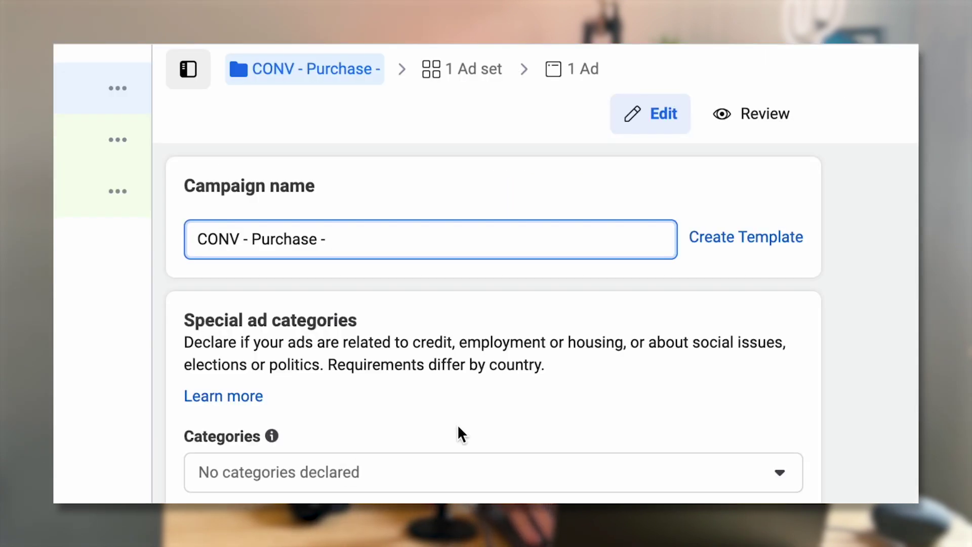
text(Anti-Ageing Face Oil)
text(- 9/4/2023)
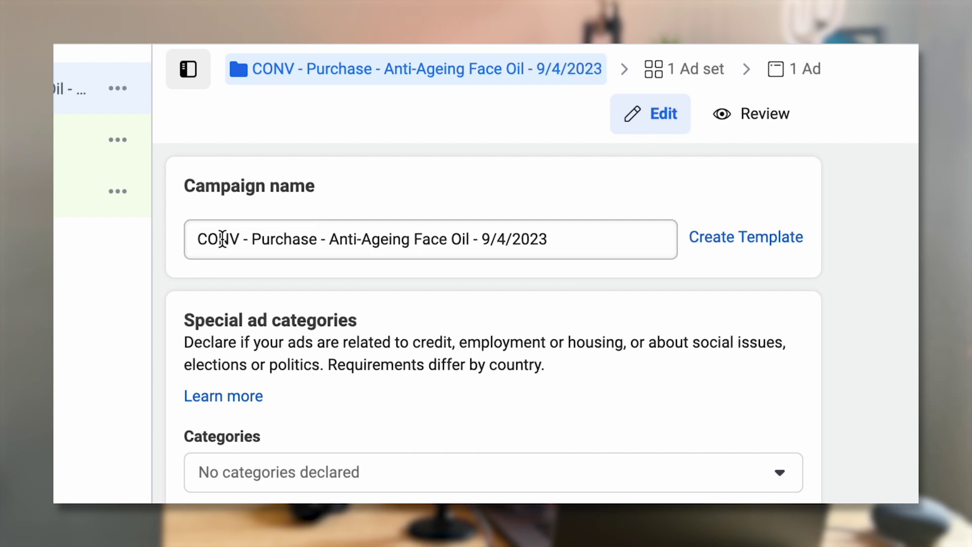
double_click(206, 239)
double_click(291, 237)
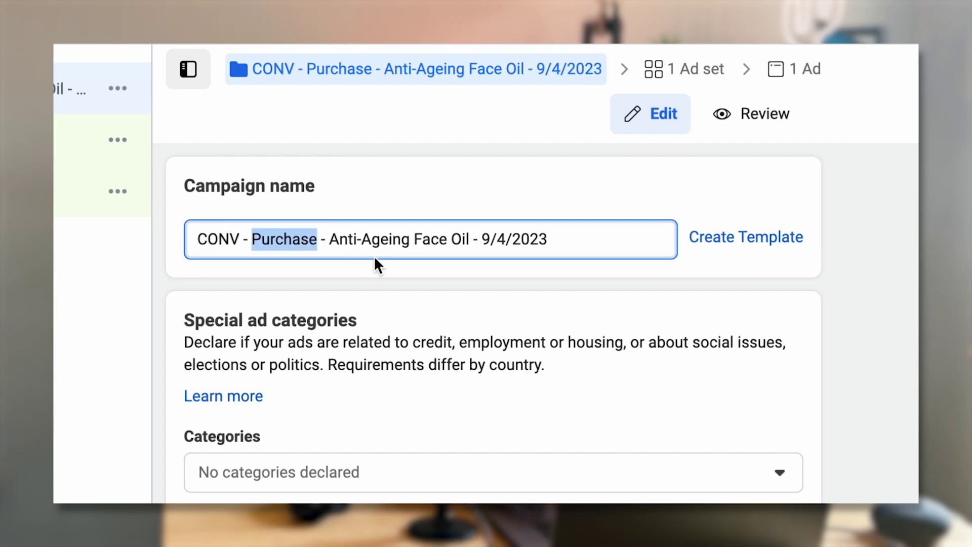
click(473, 238)
drag(481, 239, 579, 240)
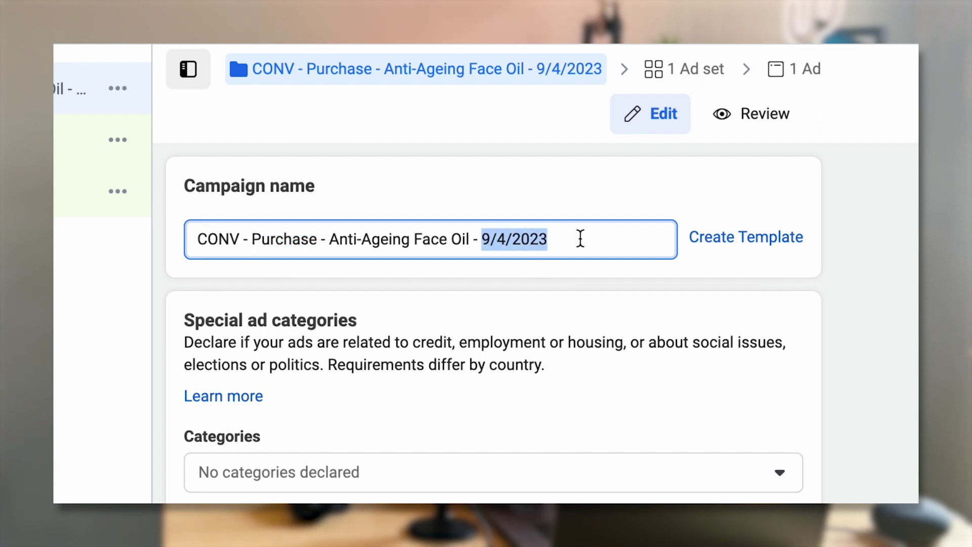
click(580, 238)
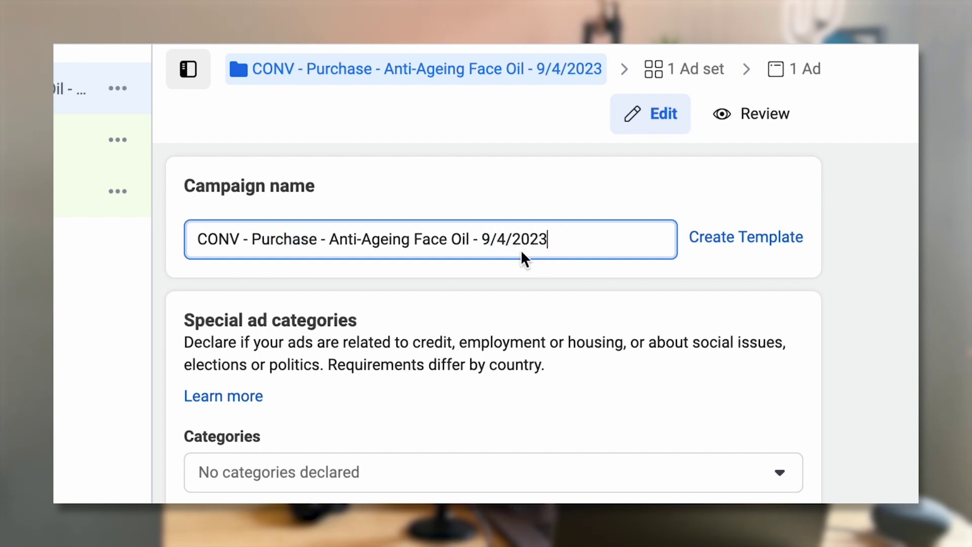
Step: Insert "CBO - AP -" before the date in the campaign name
click(481, 239)
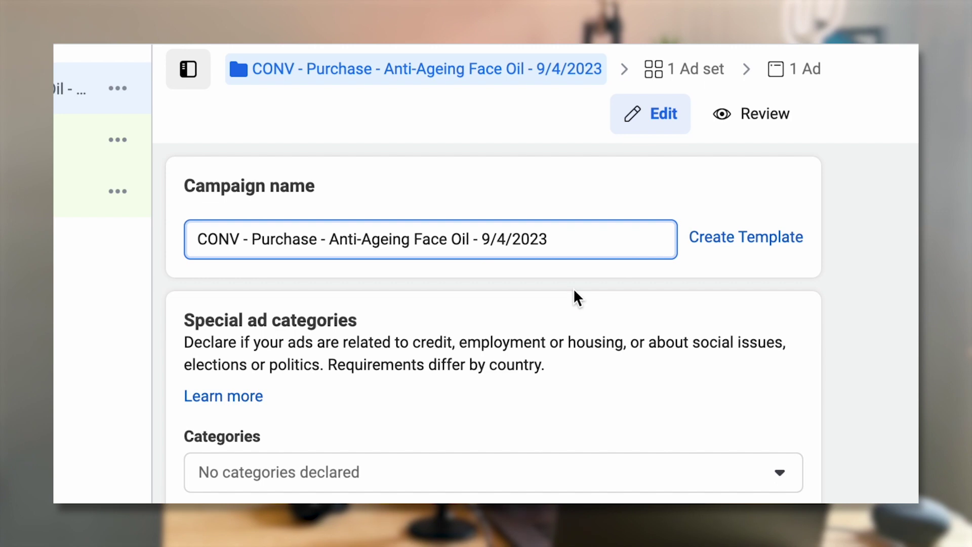
text(CBO )
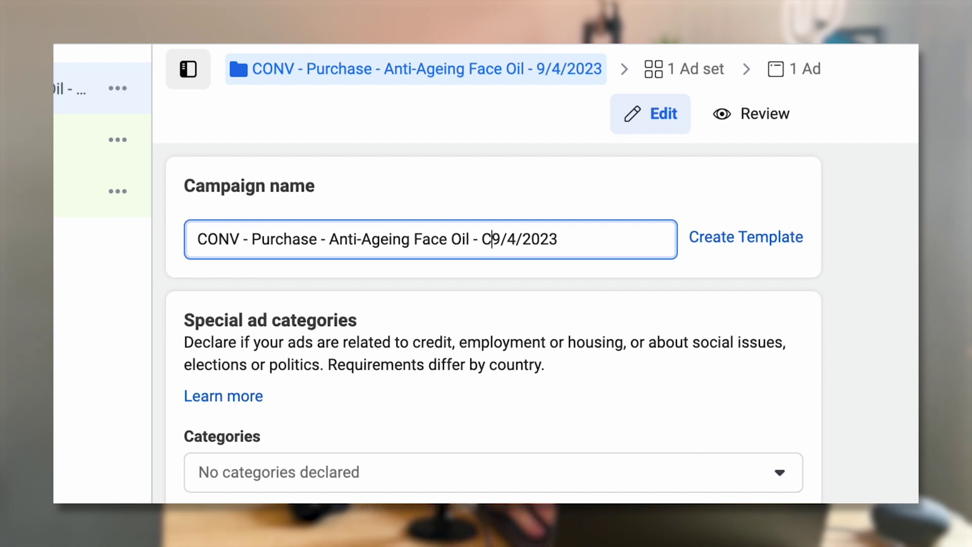
text(- )
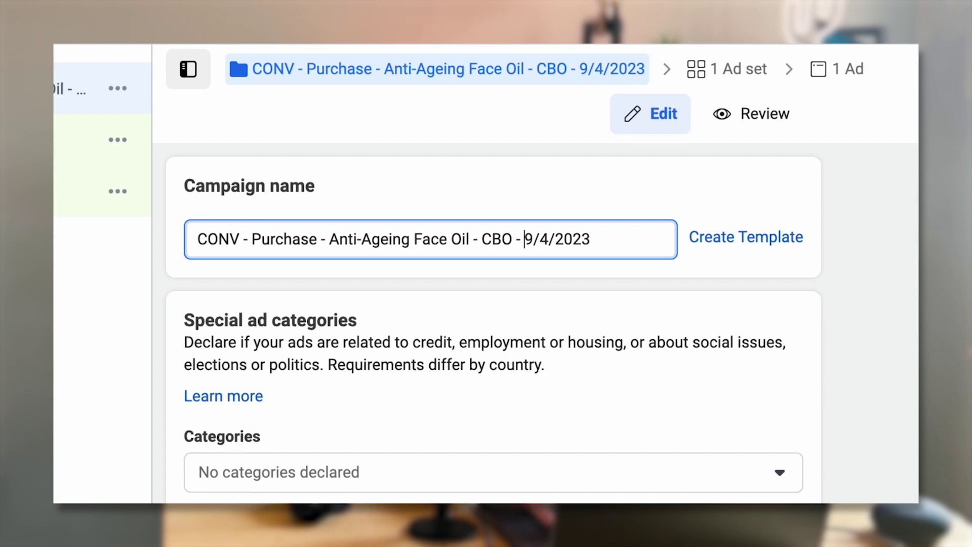
text(AP )
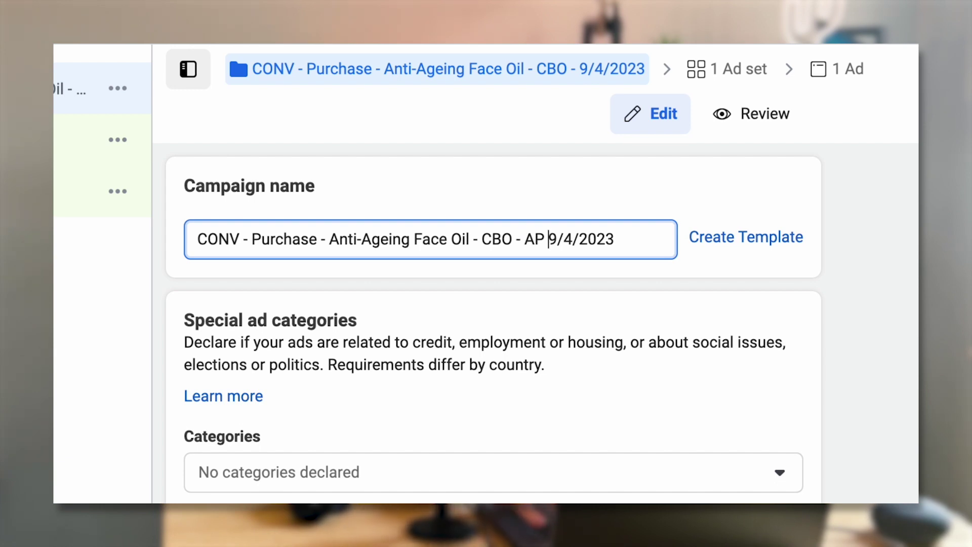
text(-)
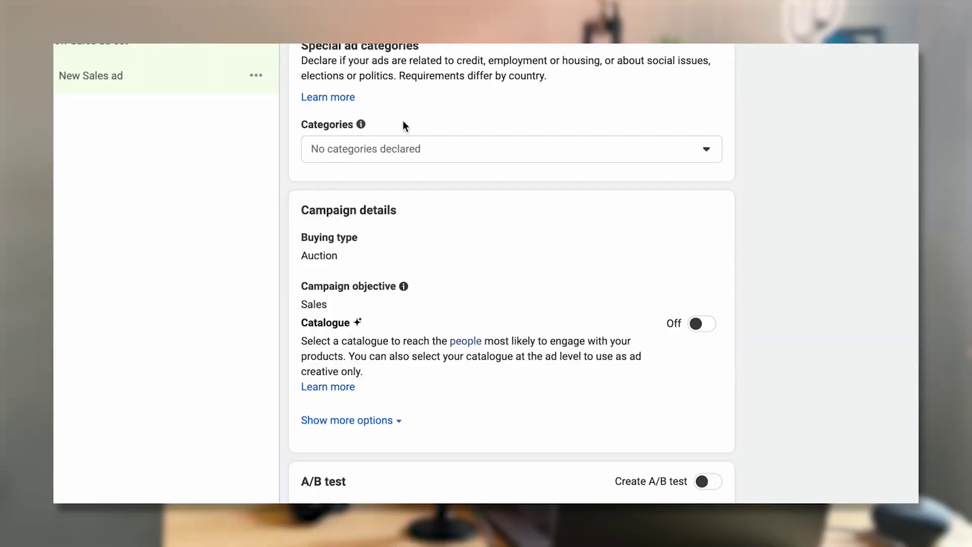
Step: Turn on the Advantage campaign budget, leaving the special ad categories, catalogue and A/B test settings as they are
scroll(526, 131, down, 1)
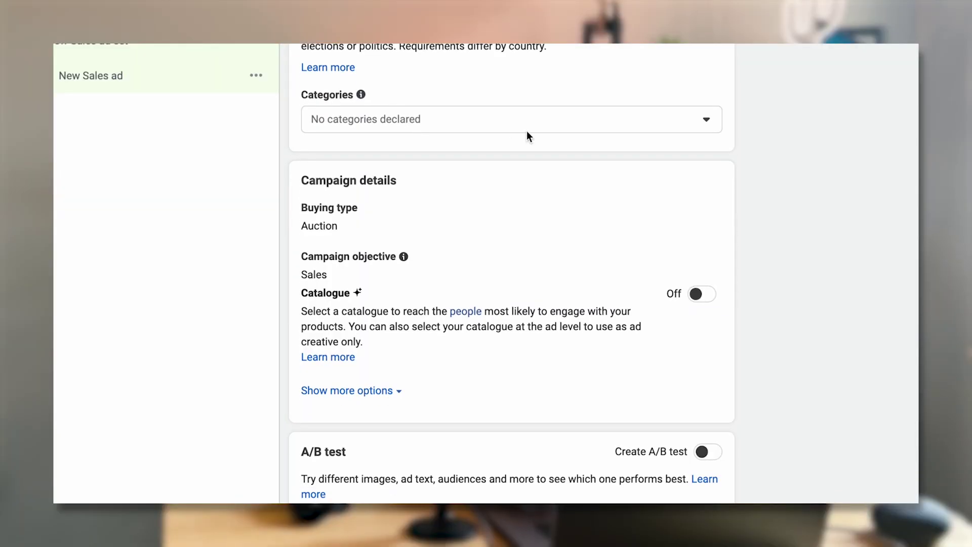
scroll(429, 93, up, 2)
scroll(451, 142, down, 2)
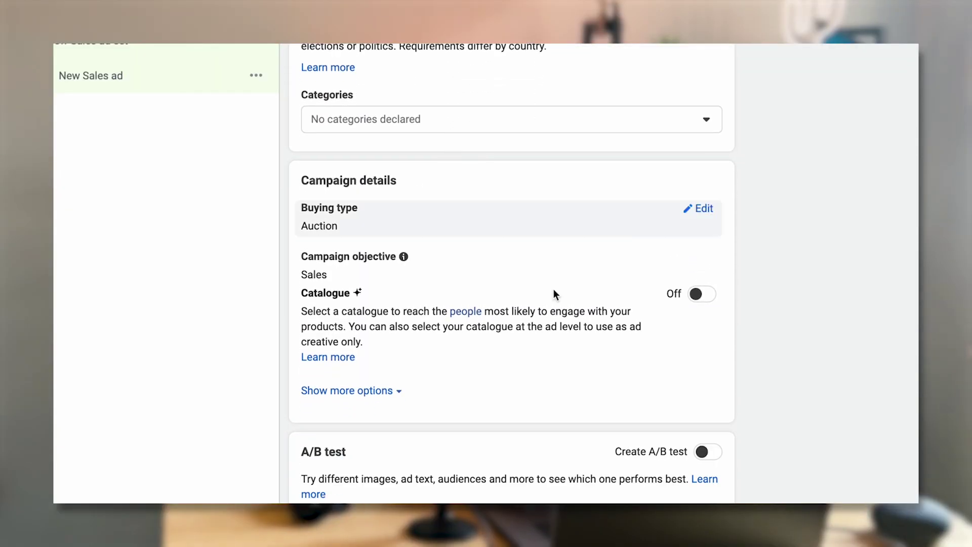
scroll(557, 293, down, 2)
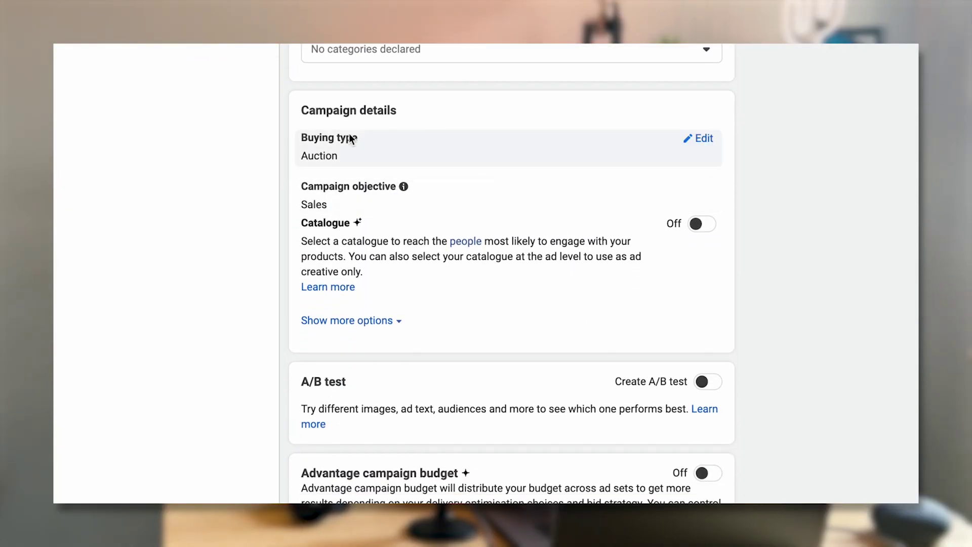
scroll(347, 190, down, 1)
scroll(362, 259, down, 2)
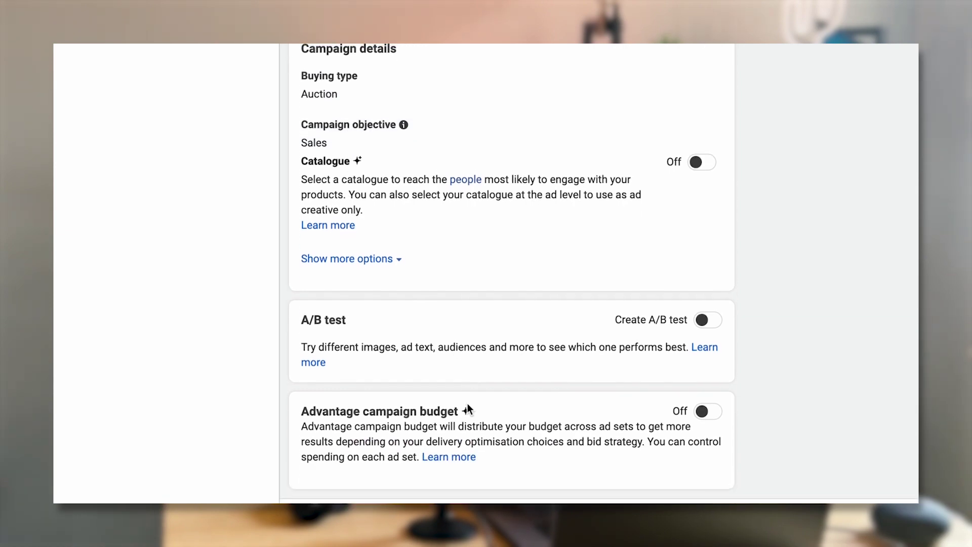
click(701, 409)
Step: Set the campaign's daily budget to £5
scroll(887, 396, down, 5)
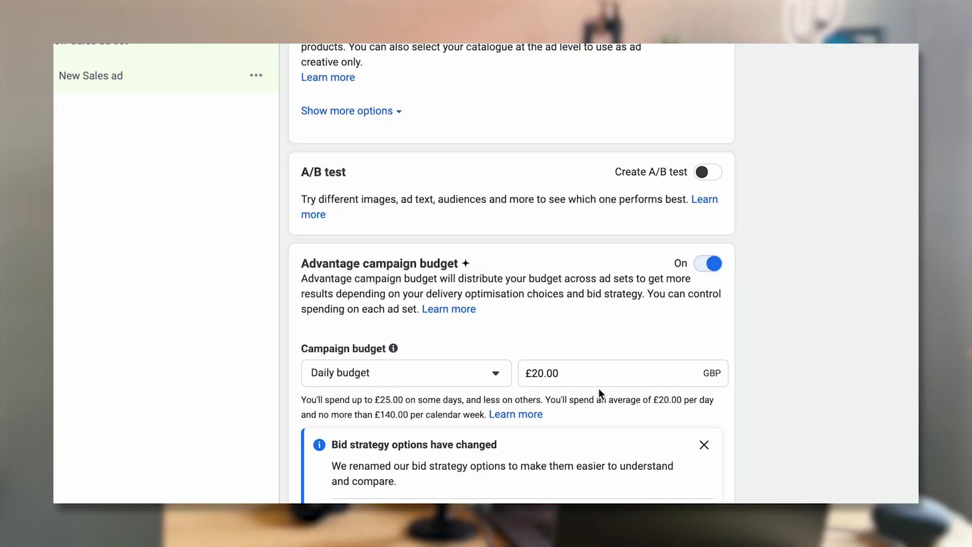
scroll(598, 388, down, 1)
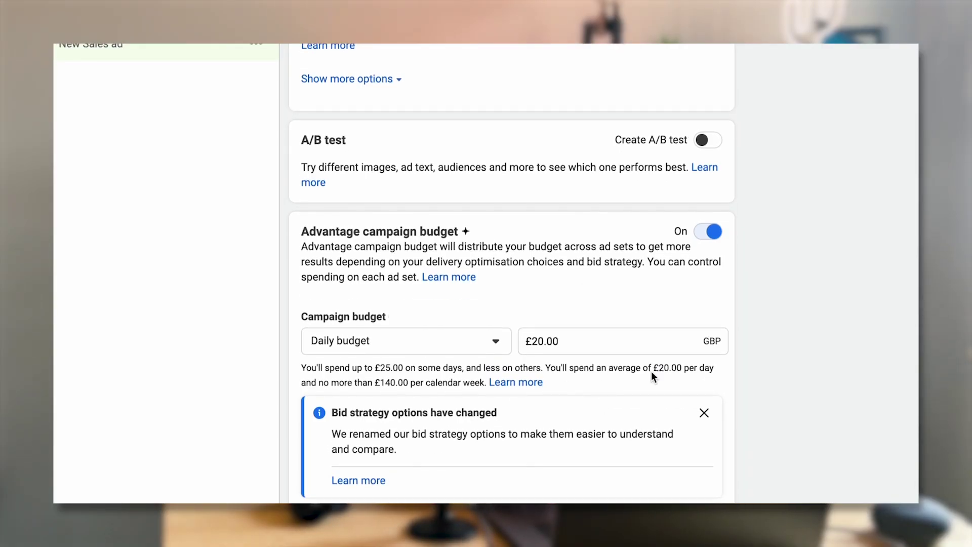
click(549, 341)
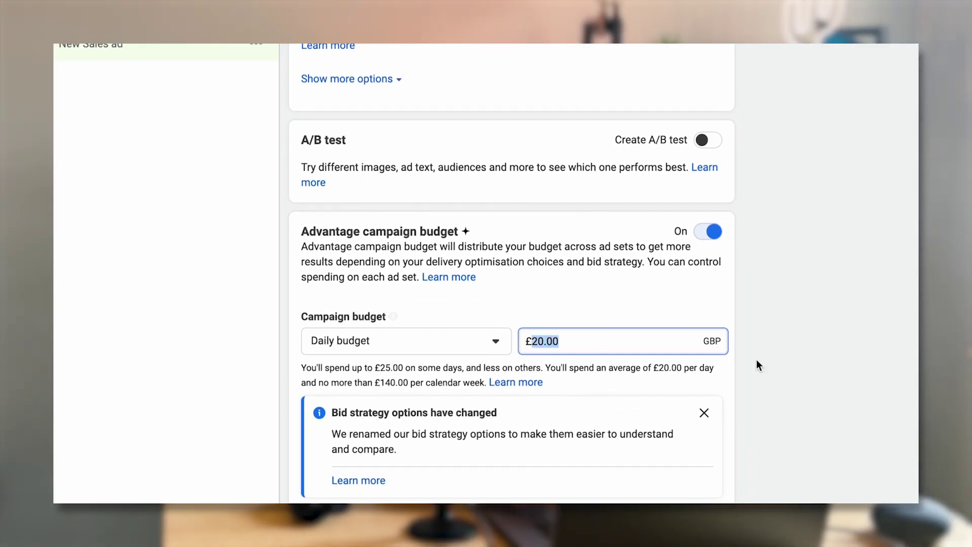
text(5)
click(826, 336)
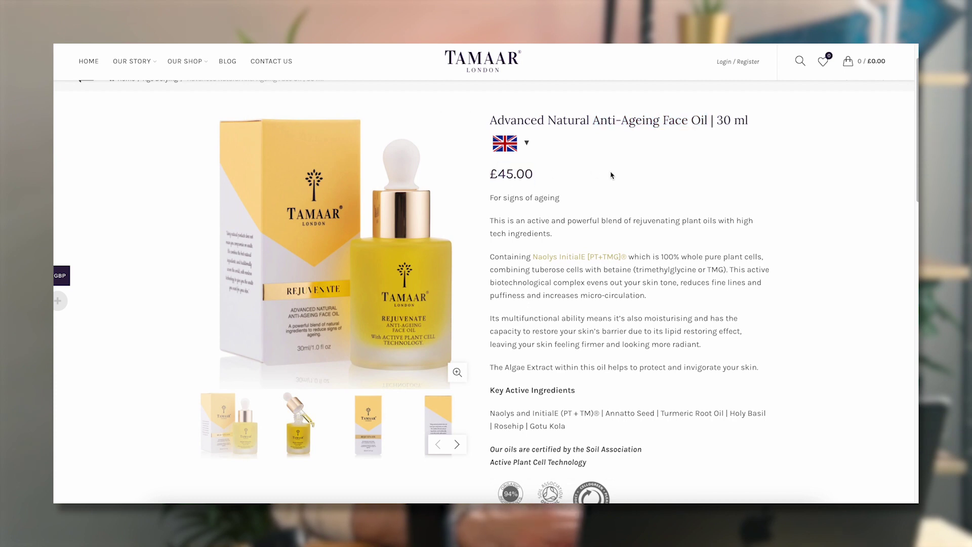
scroll(501, 169, up, 2)
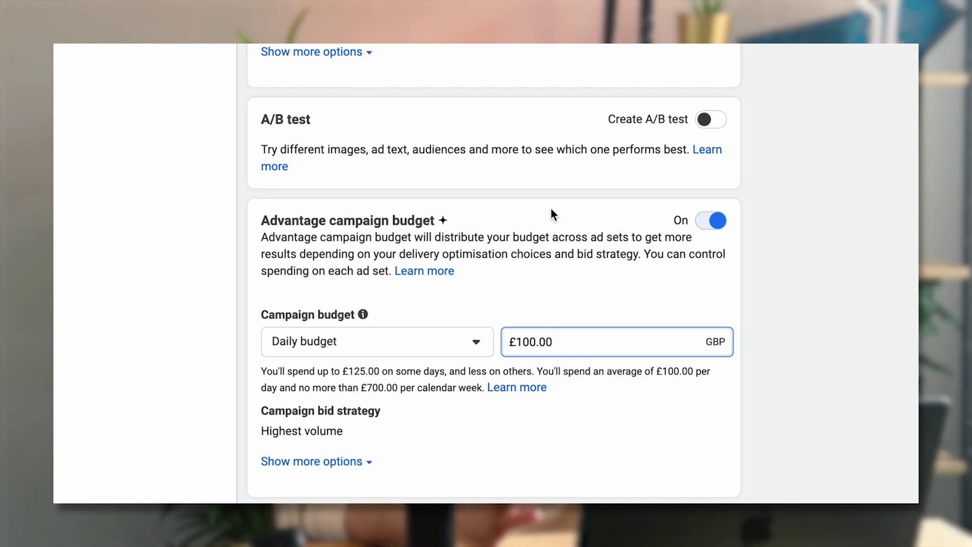
scroll(493, 273, down, 1)
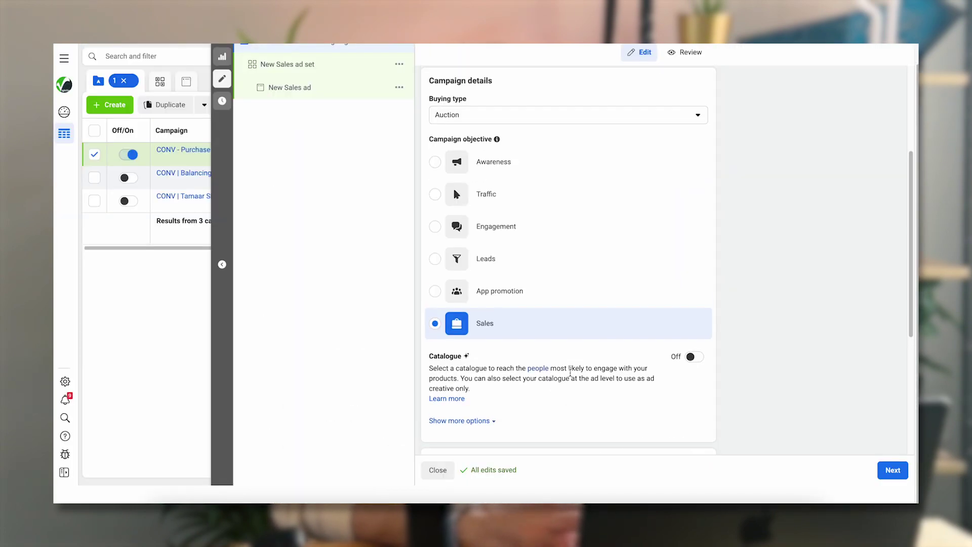
scroll(571, 376, up, 3)
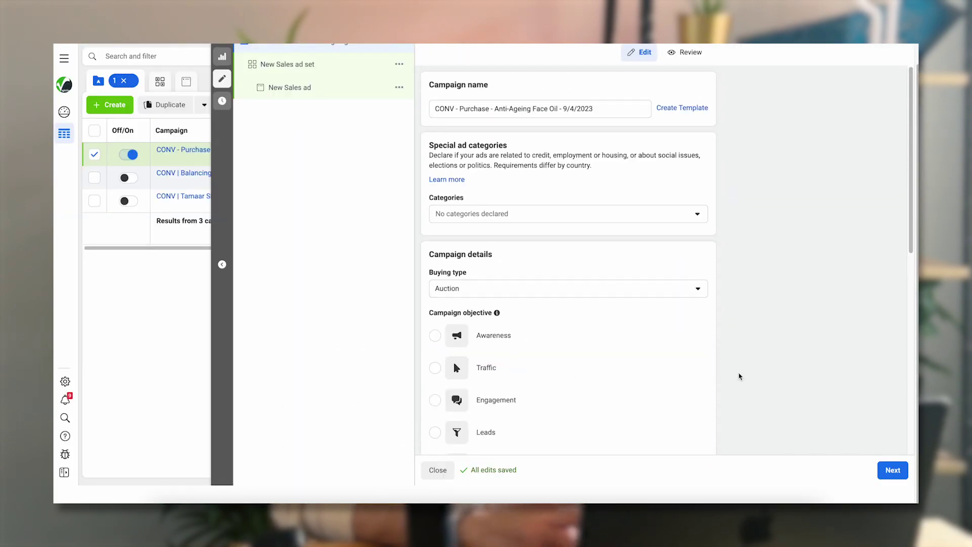
Step: Examine the bid strategy options under the Advantage campaign budget, then continue to the ad set settings
click(879, 471)
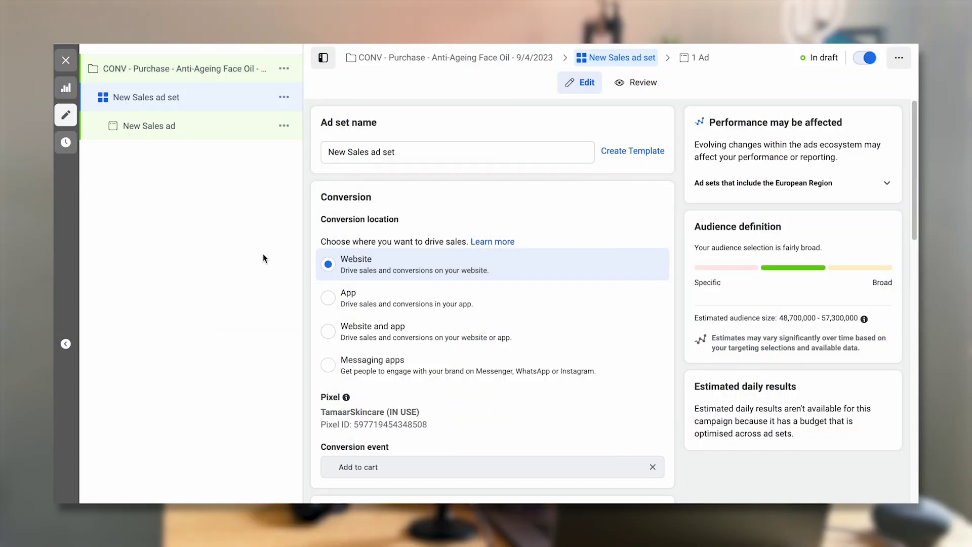
click(175, 78)
scroll(460, 339, down, 10)
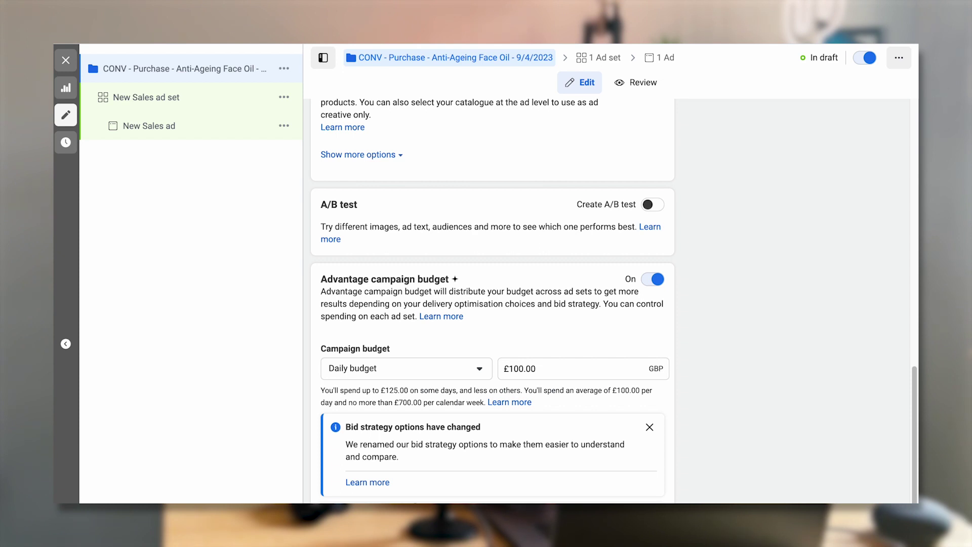
scroll(354, 465, down, 3)
click(366, 474)
mouse_move(469, 314)
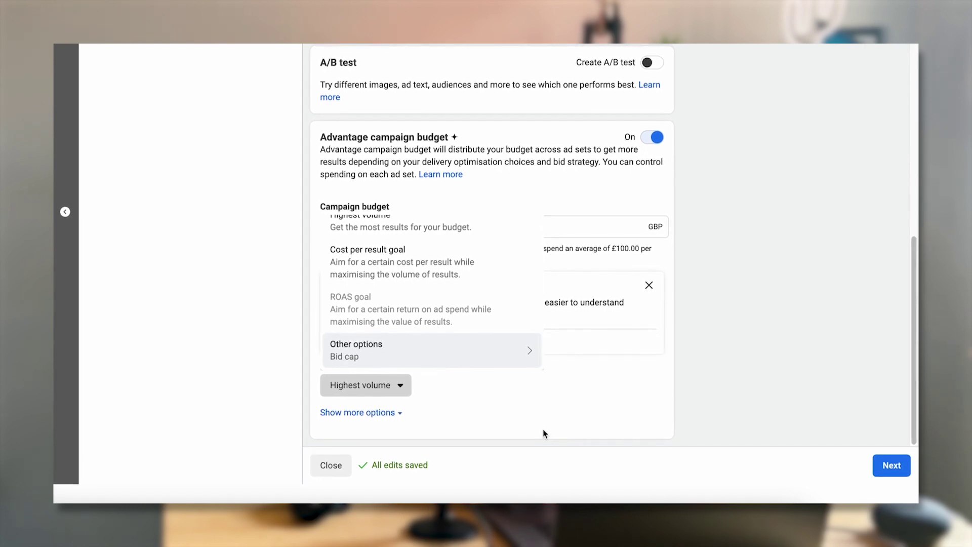
scroll(543, 430, up, 1)
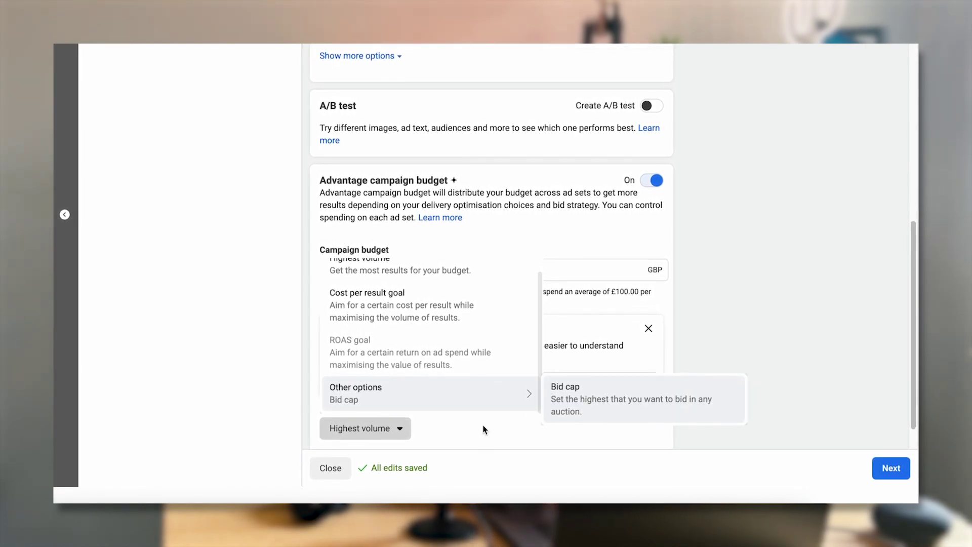
click(883, 467)
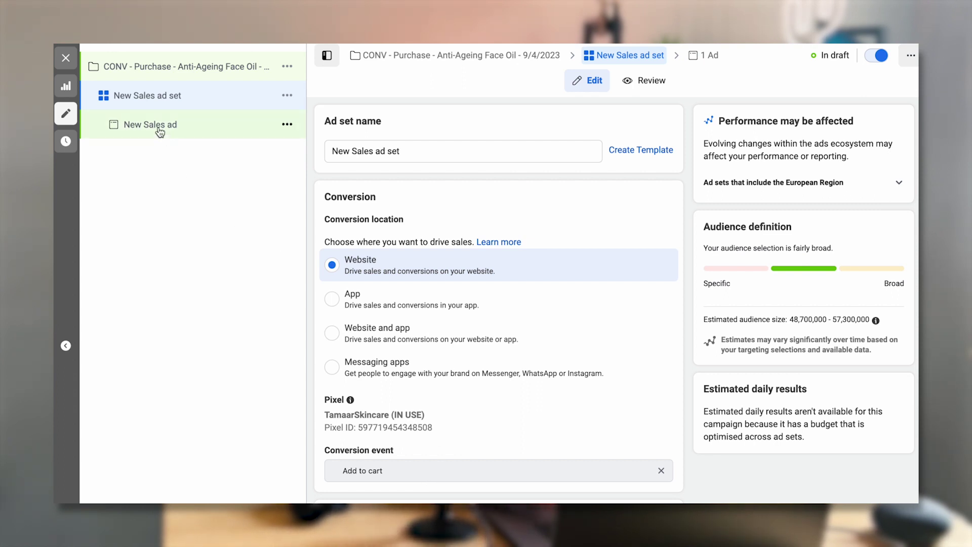
Step: Name the ad set "Broad - 18+"
click(160, 131)
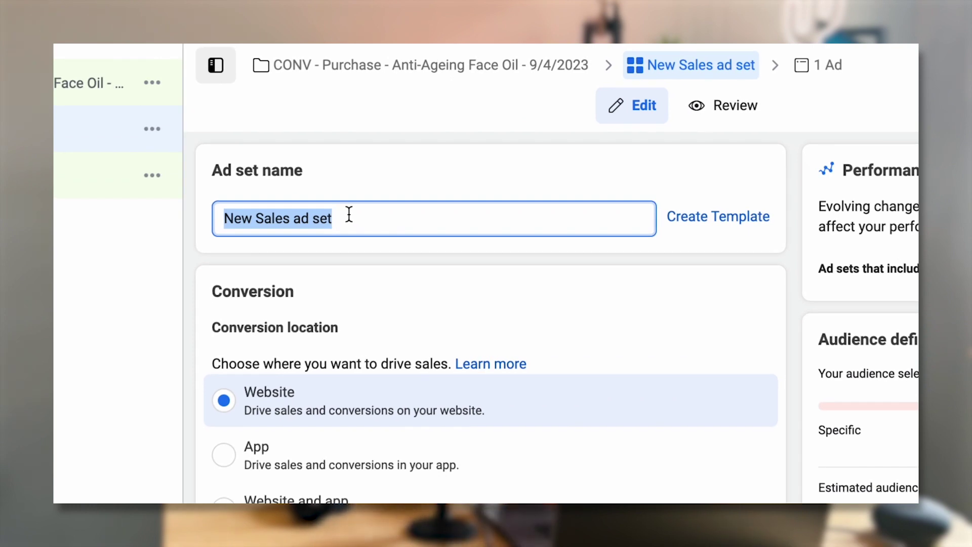
text(N)
key(BackSpace)
text(Br)
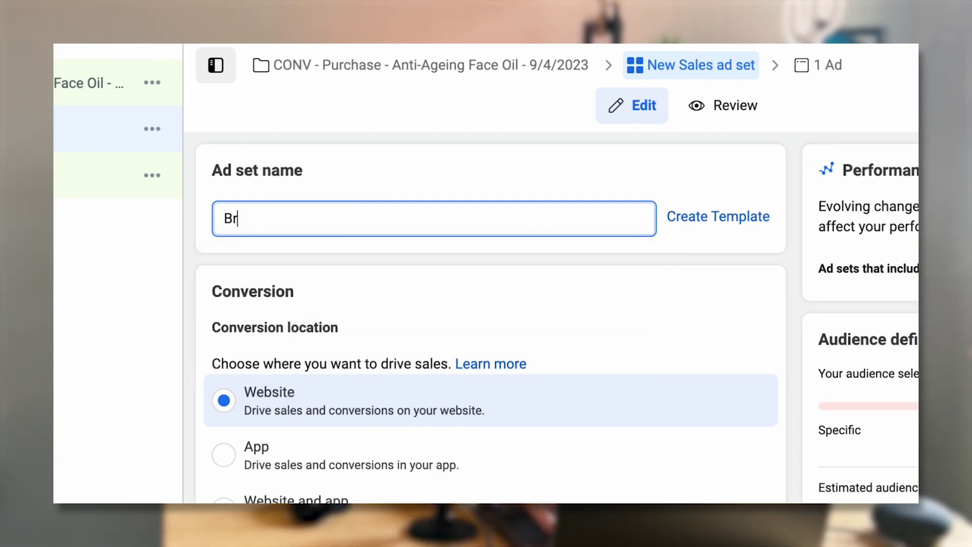
text(oad - )
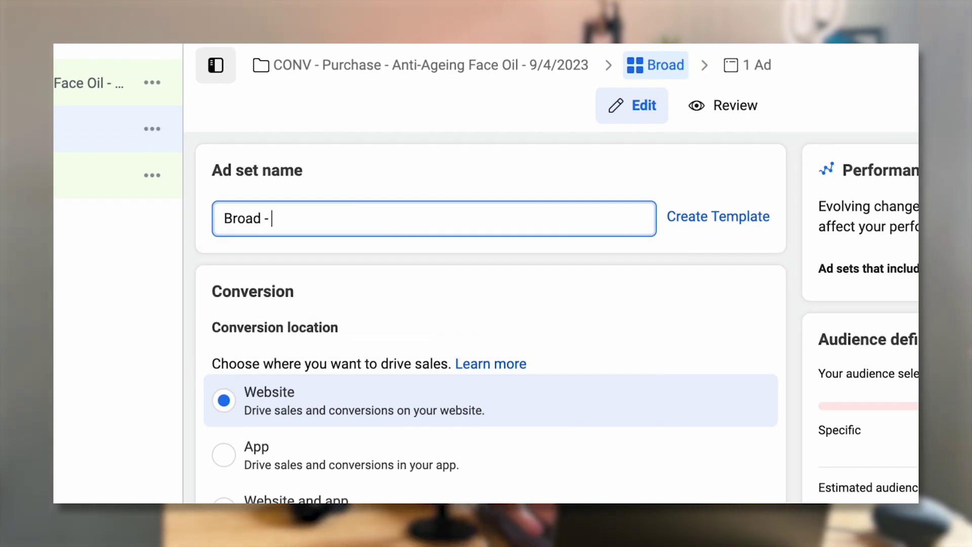
text(18+)
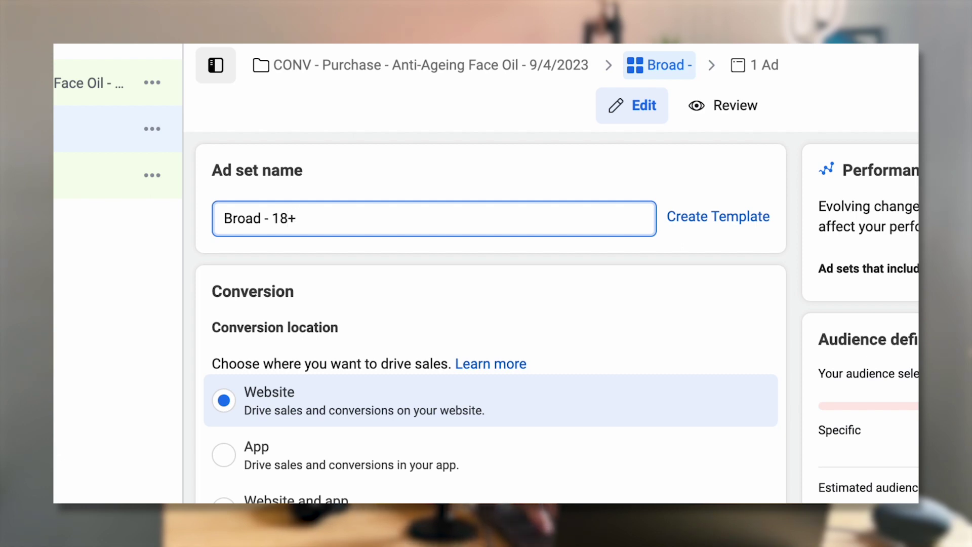
text( =)
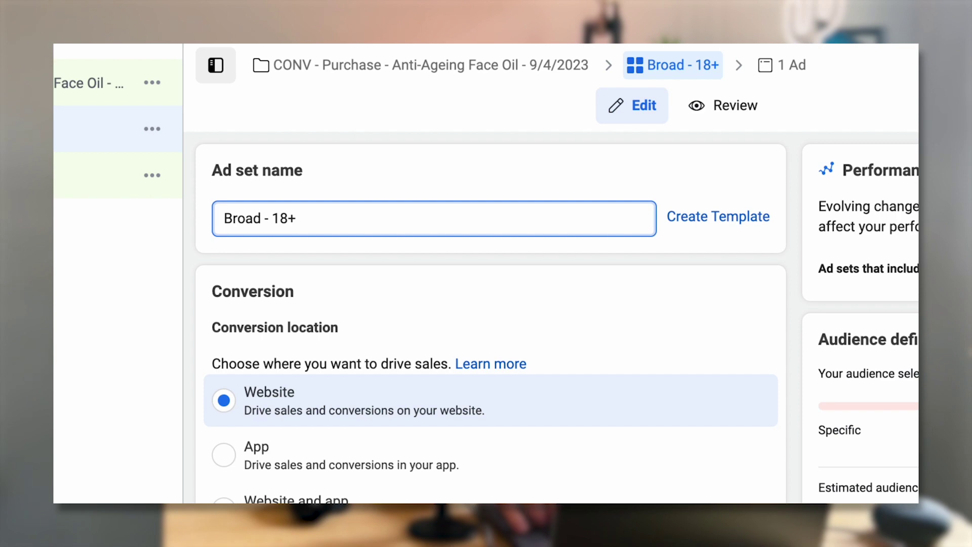
key(BackSpace)
key(BackSpace)
key(BackSpace)
Step: Add the prefix "UK -" and an "F" before the age so the ad set name reads "UK - Broad - F 18+"
text(K )
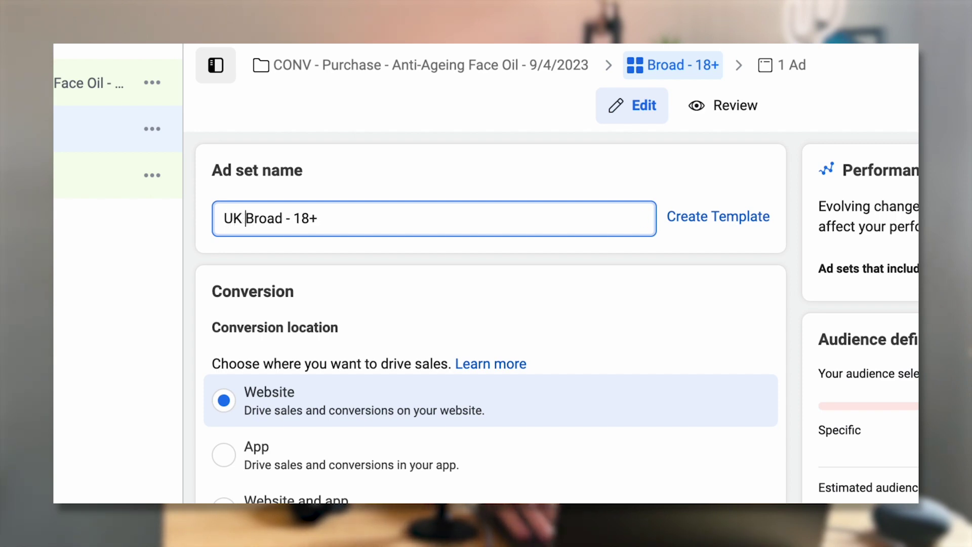
text(-)
click(325, 218)
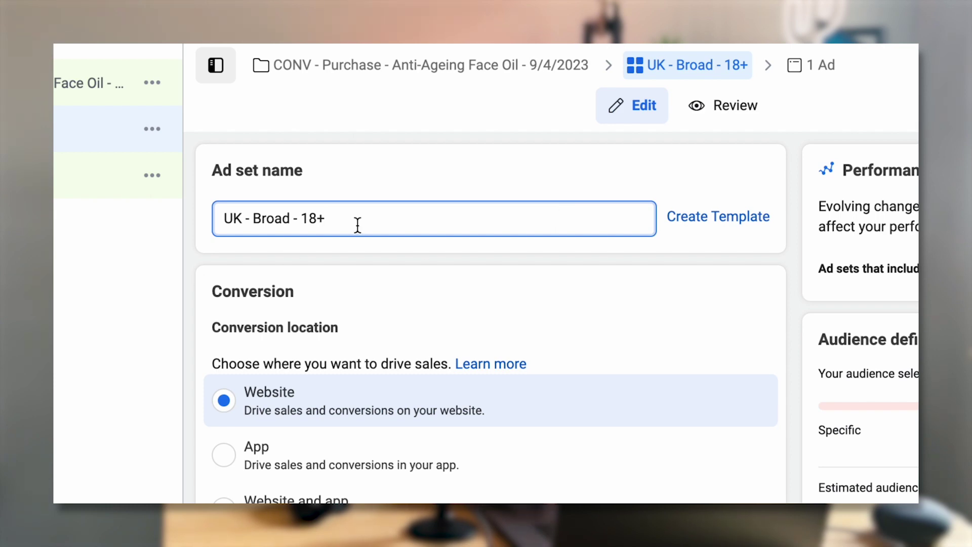
text(F)
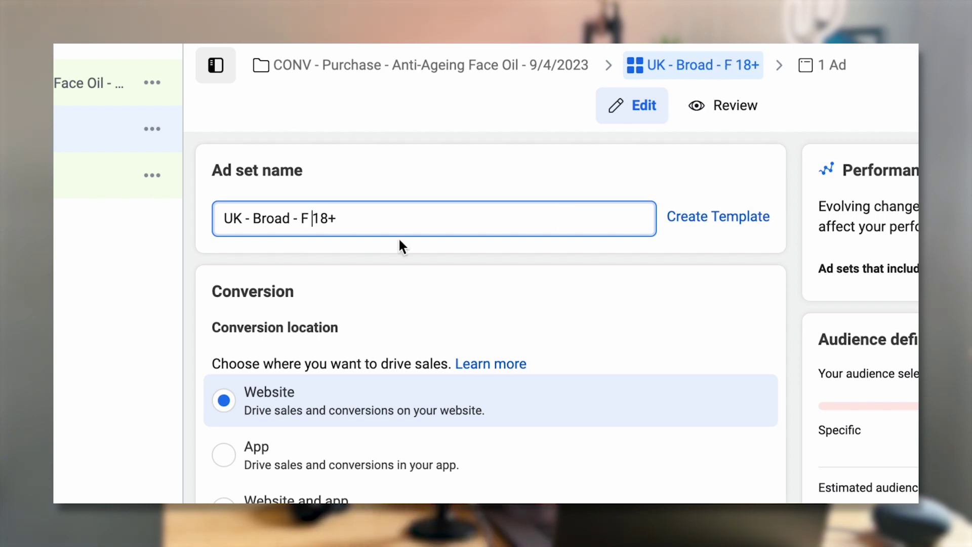
key(BackSpace)
key(BackSpace)
text(M)
key(BackSpace)
text(F)
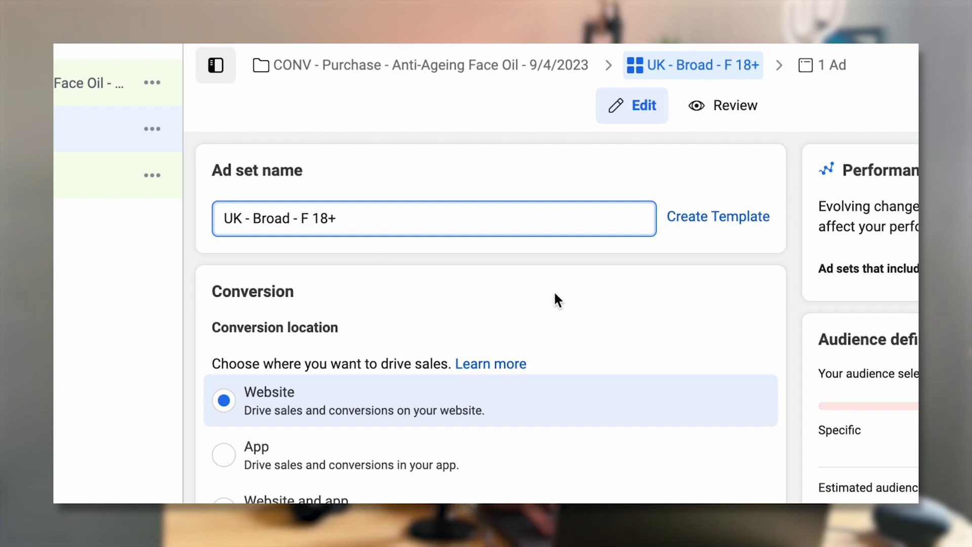
click(555, 294)
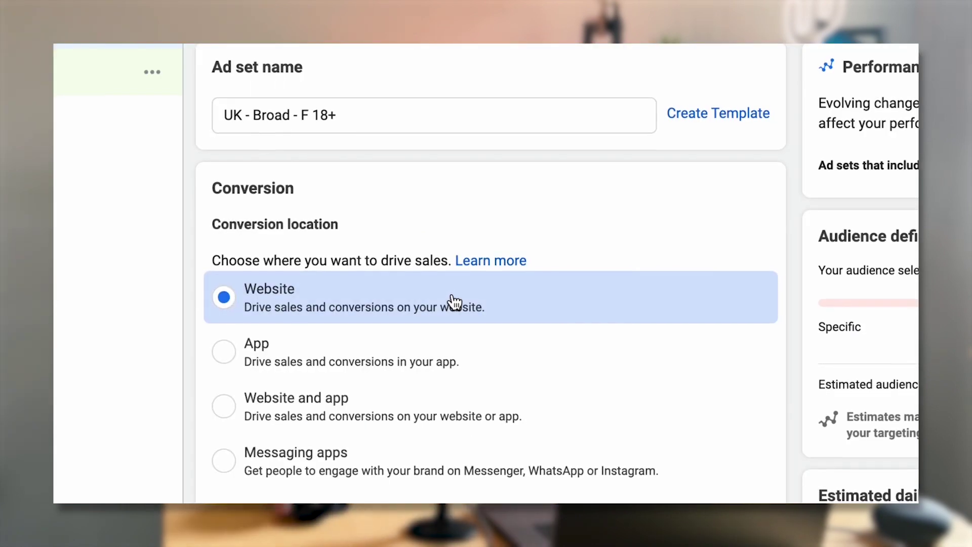
Step: Change the ad set's conversion event to Purchase, keeping Website as the conversion location, and dismiss the optimisation warning
scroll(629, 330, down, 3)
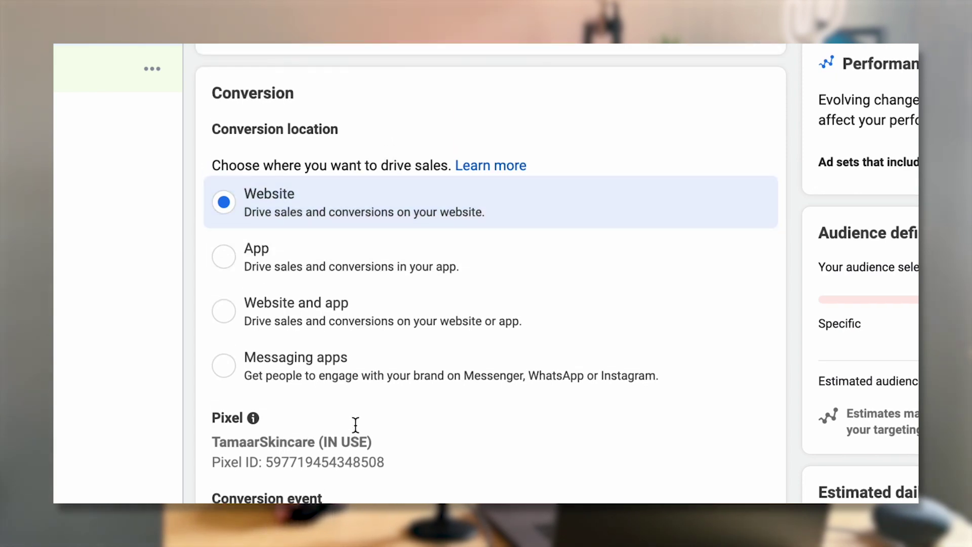
scroll(353, 425, down, 4)
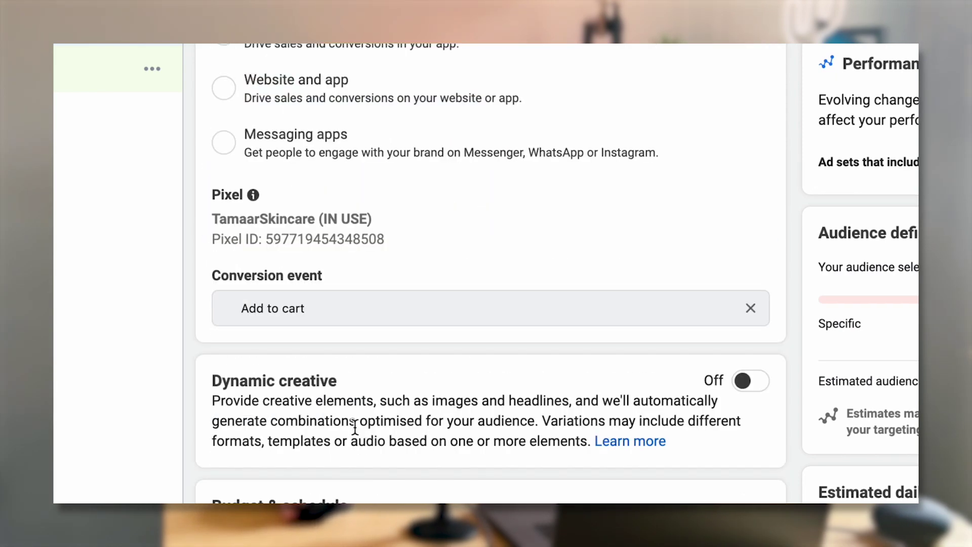
click(751, 309)
scroll(395, 384, down, 5)
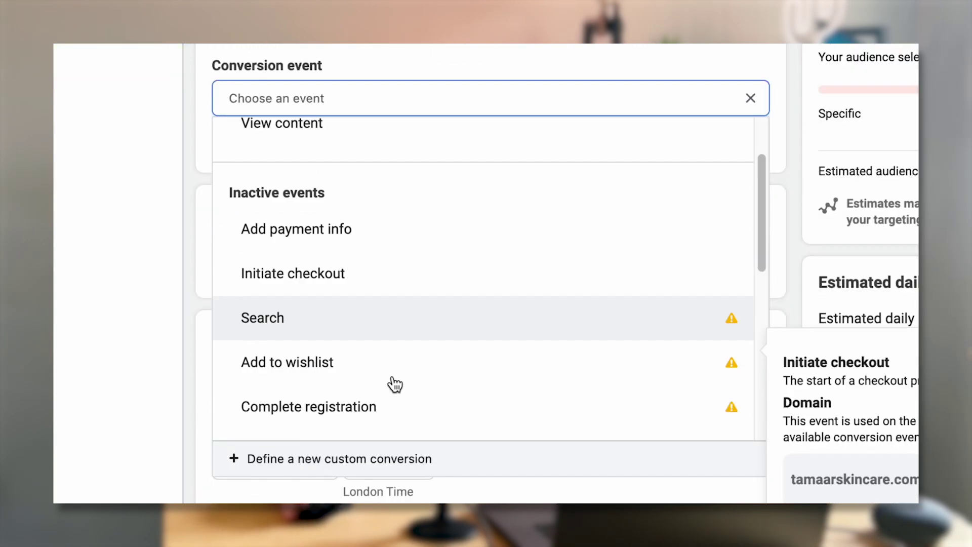
scroll(395, 385, down, 4)
click(360, 264)
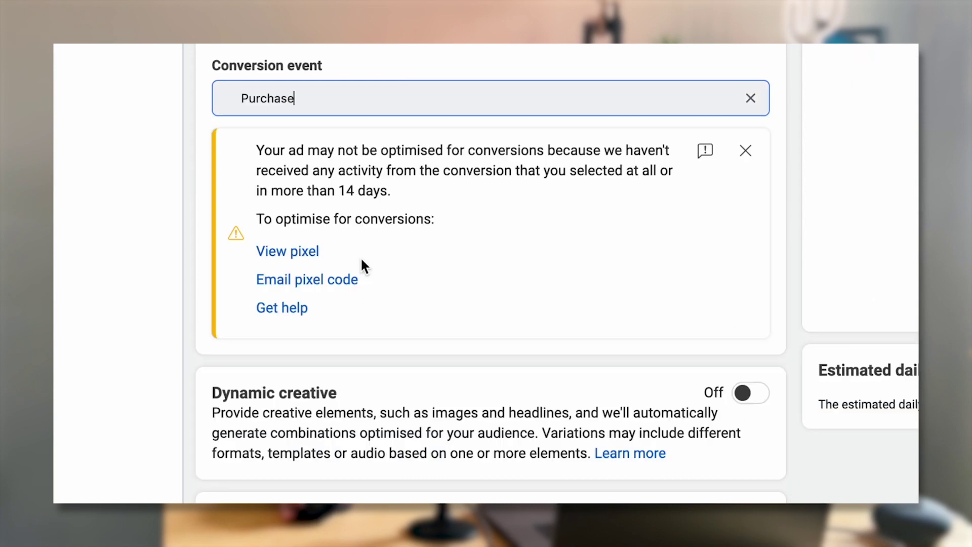
click(746, 152)
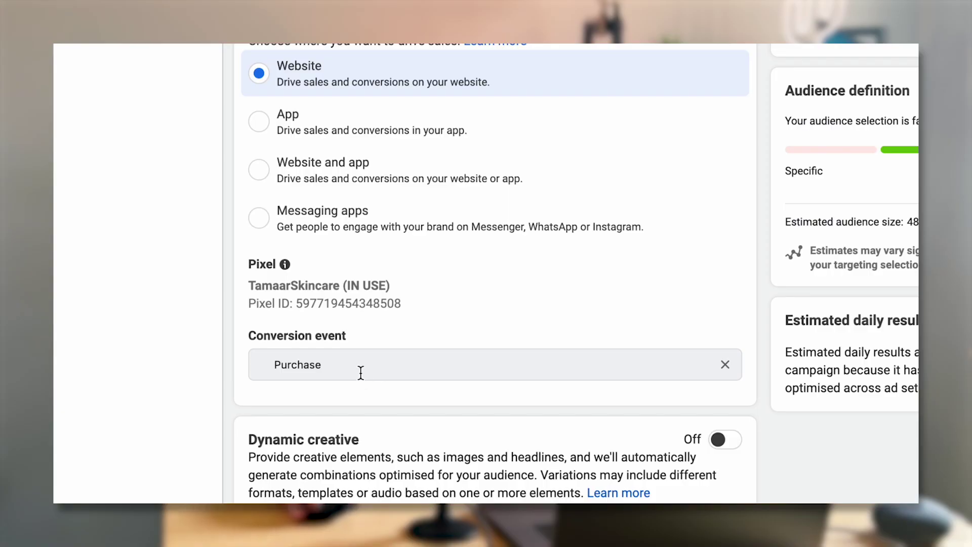
scroll(360, 373, down, 2)
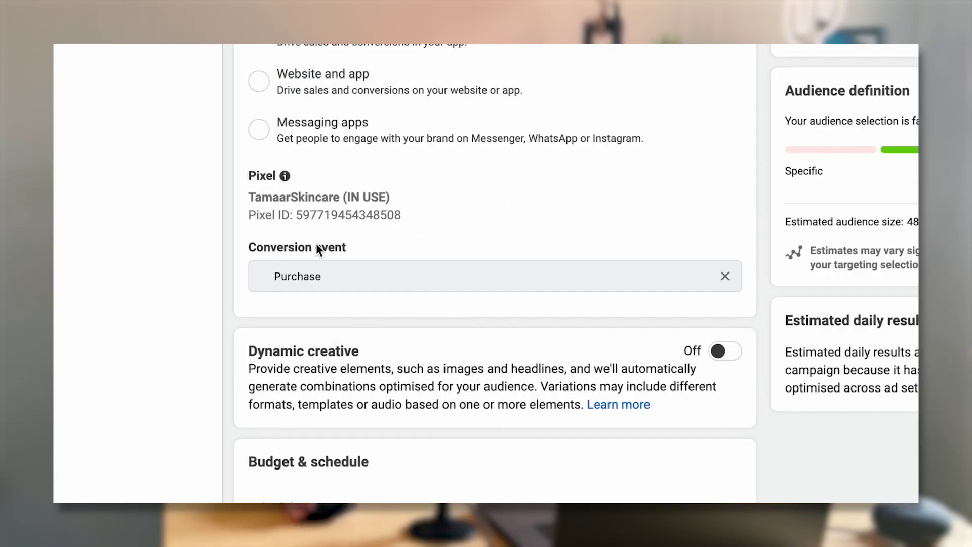
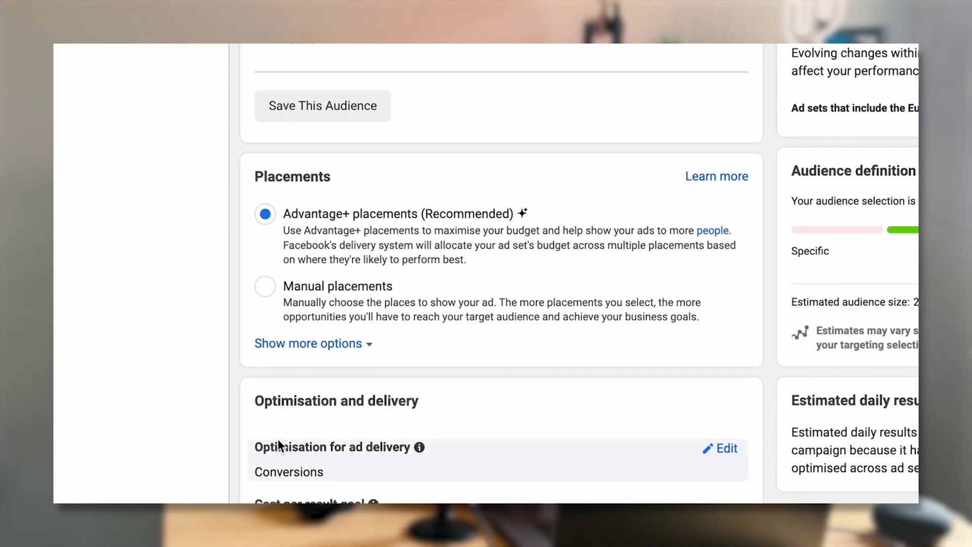
Step: Choose tamaarskincare as the ad's Instagram account and name the ad "DCT - Images"
scroll(324, 365, up, 3)
scroll(324, 364, up, 2)
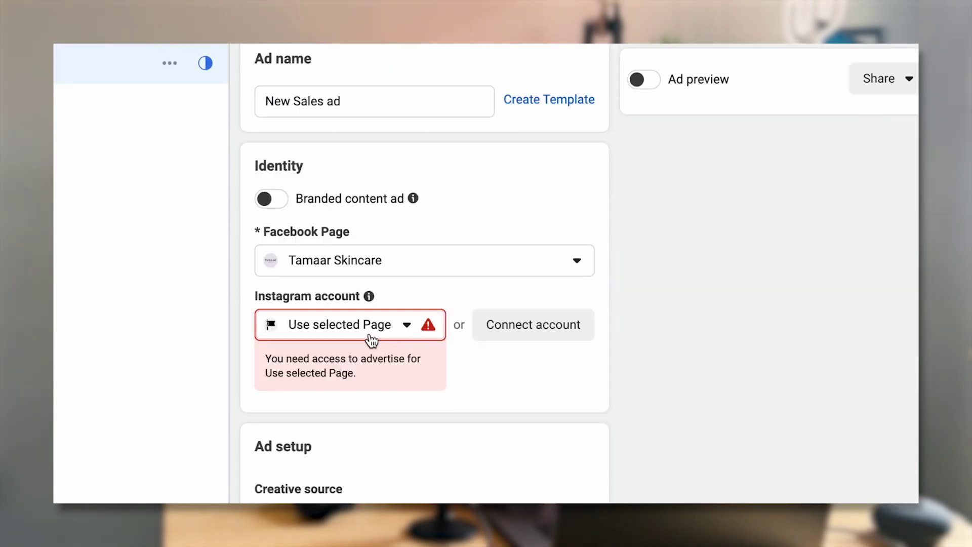
click(356, 331)
click(378, 408)
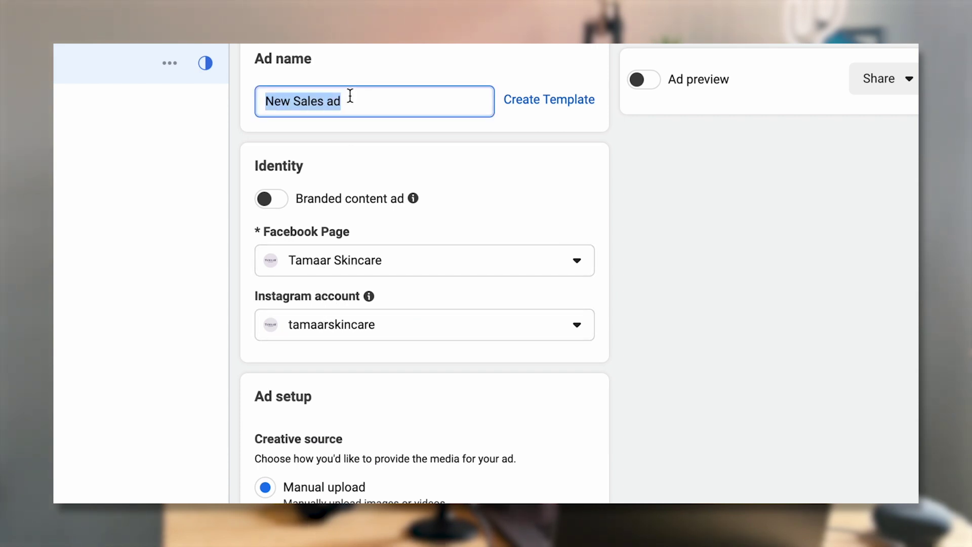
text(DCT)
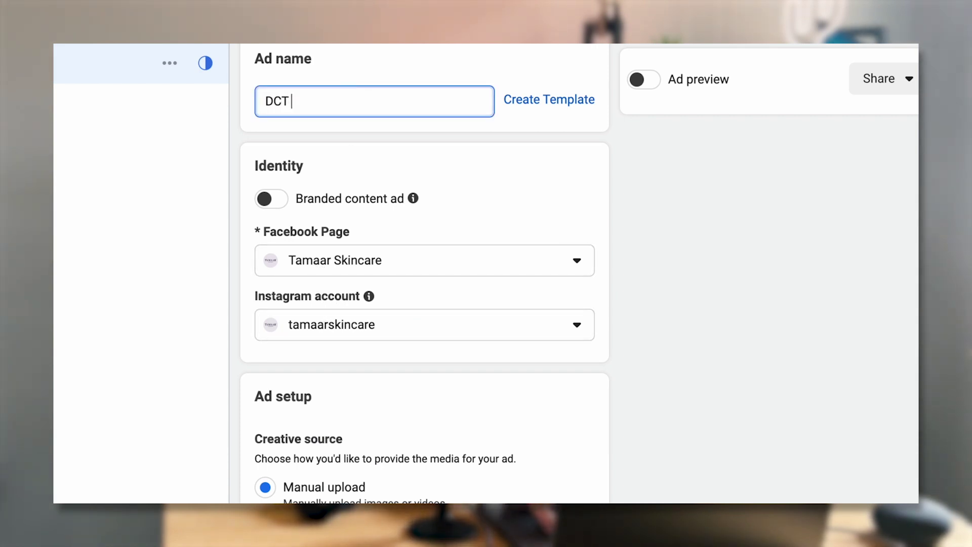
text( - Images)
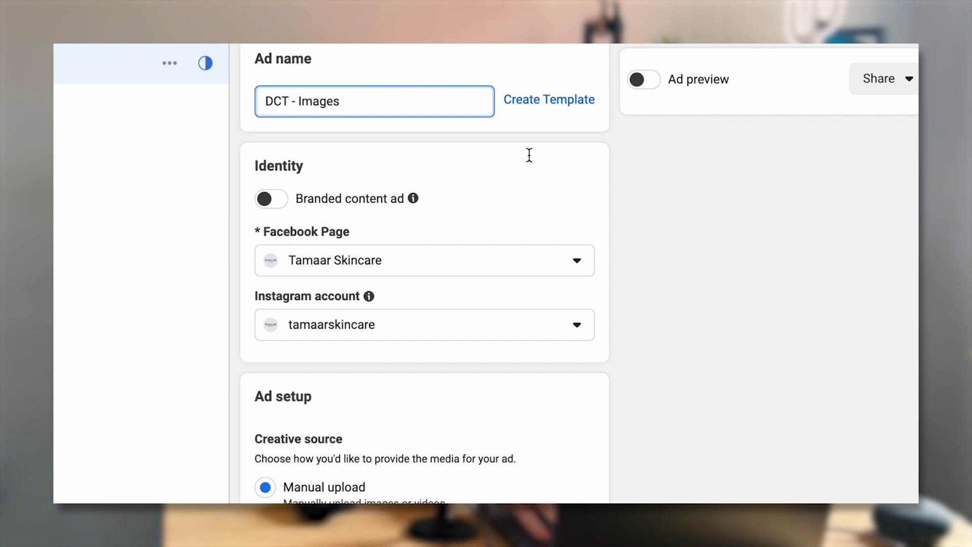
Step: Add the first three account images to the ad creative: Restore Balance, Natural skin starts with nature, and Nature's answer to radiant skin
scroll(552, 293, down, 1)
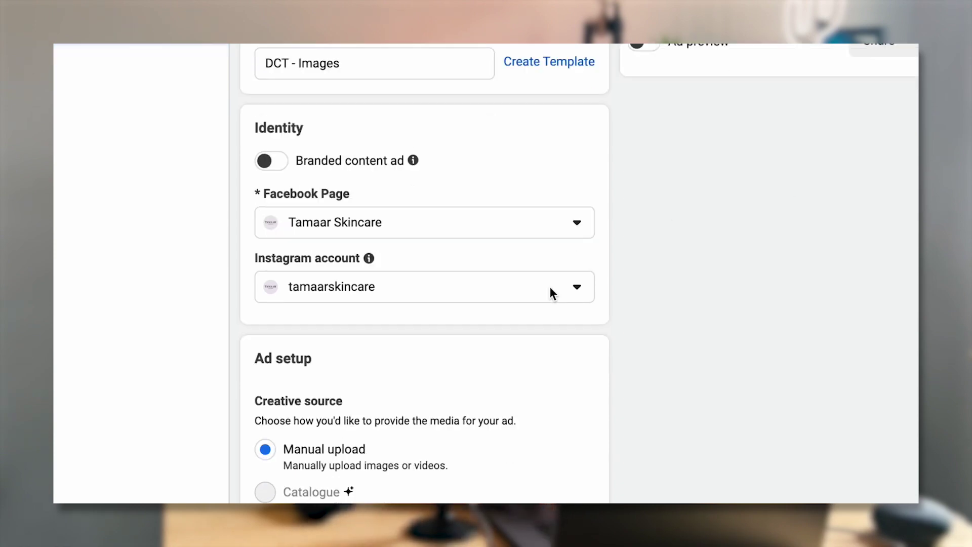
scroll(548, 286, down, 15)
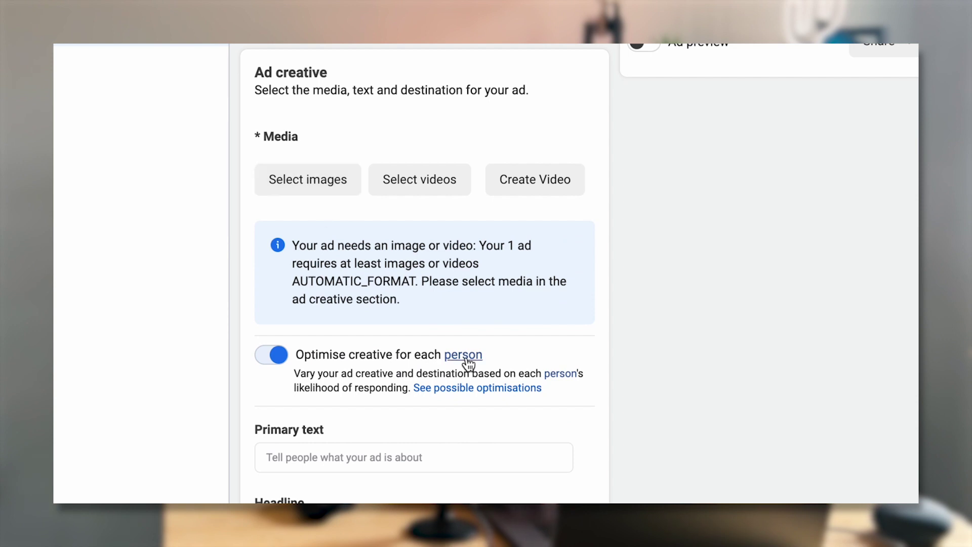
scroll(466, 363, down, 3)
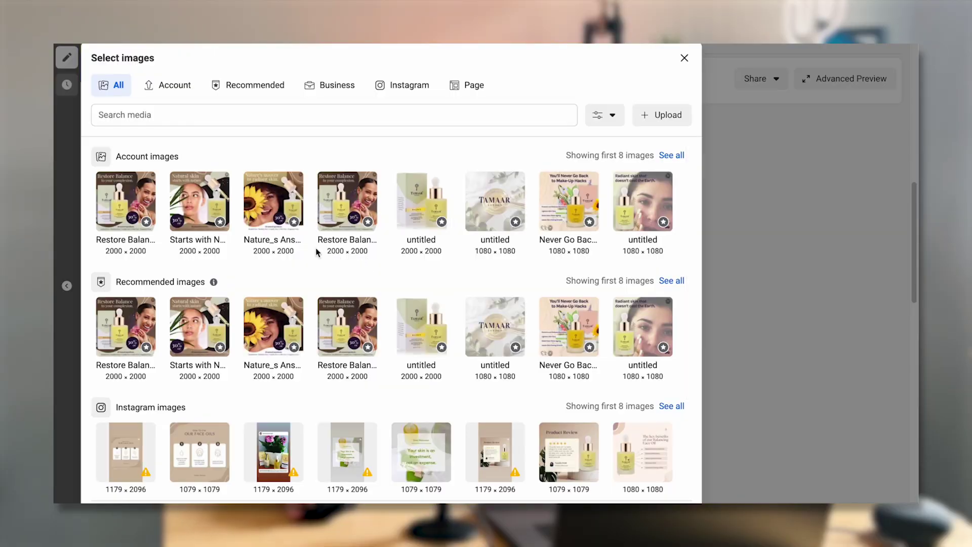
click(112, 184)
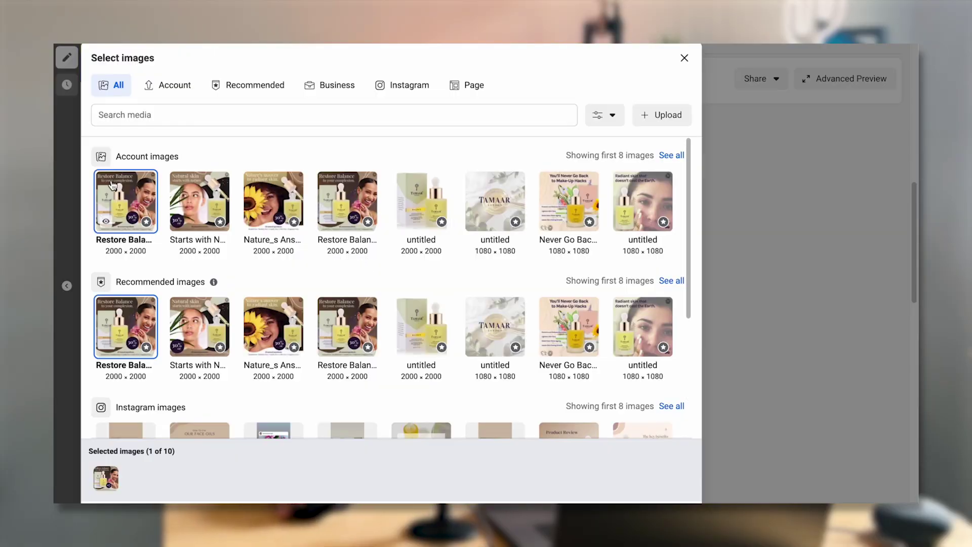
click(200, 193)
click(273, 207)
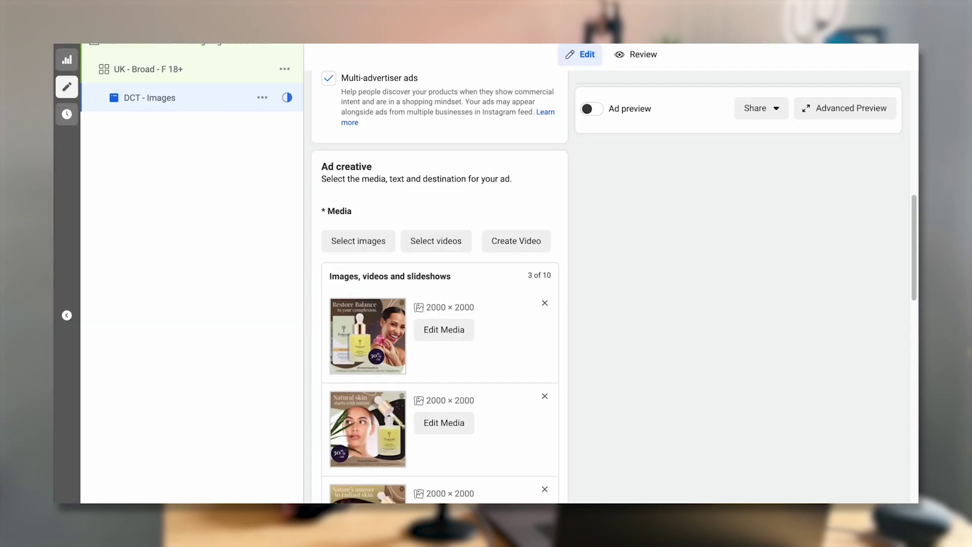
scroll(474, 353, down, 2)
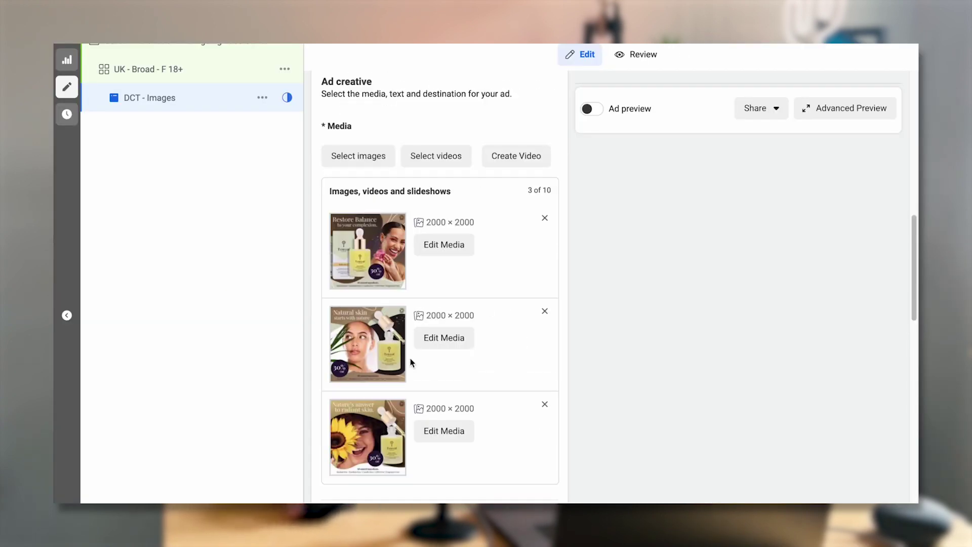
scroll(410, 361, down, 1)
scroll(381, 285, up, 1)
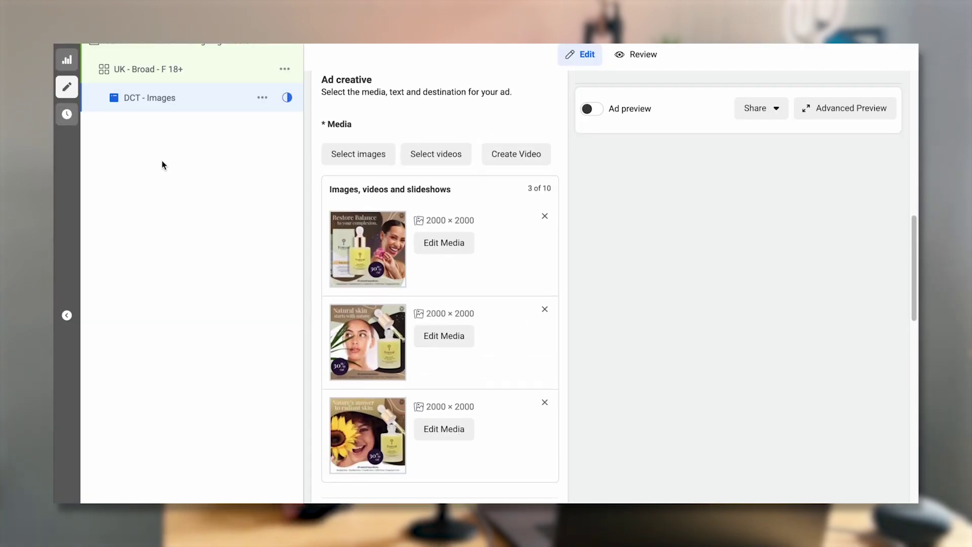
scroll(162, 159, up, 1)
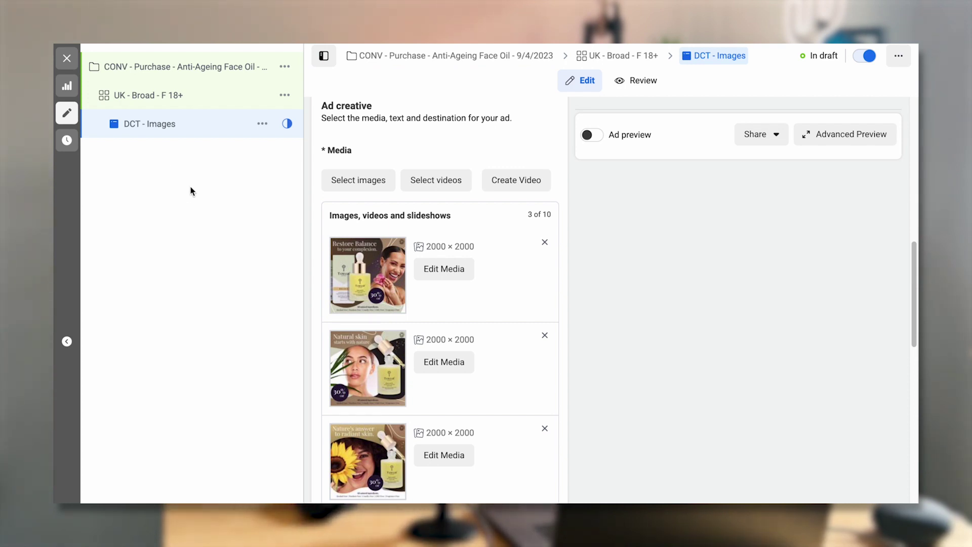
scroll(357, 194, up, 2)
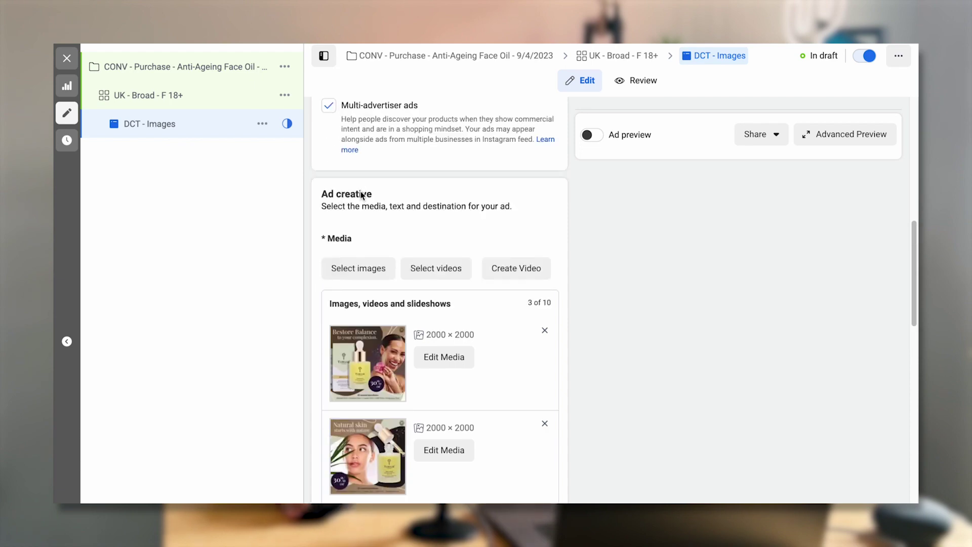
Step: Extend the ad set name with the format and concept so it reads "UK - Broad - F 18+ - Images - Organic Product Concept"
scroll(357, 194, down, 3)
mouse_move(358, 124)
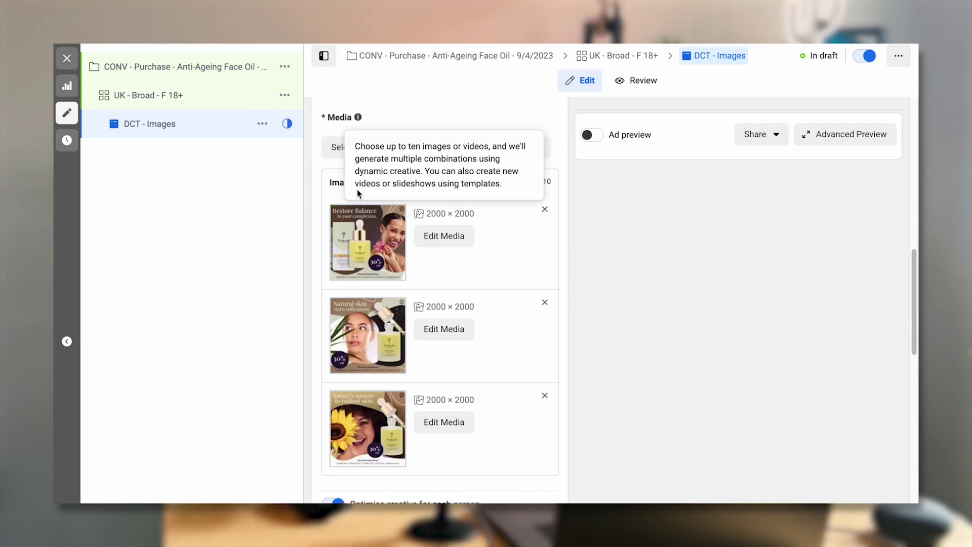
click(136, 96)
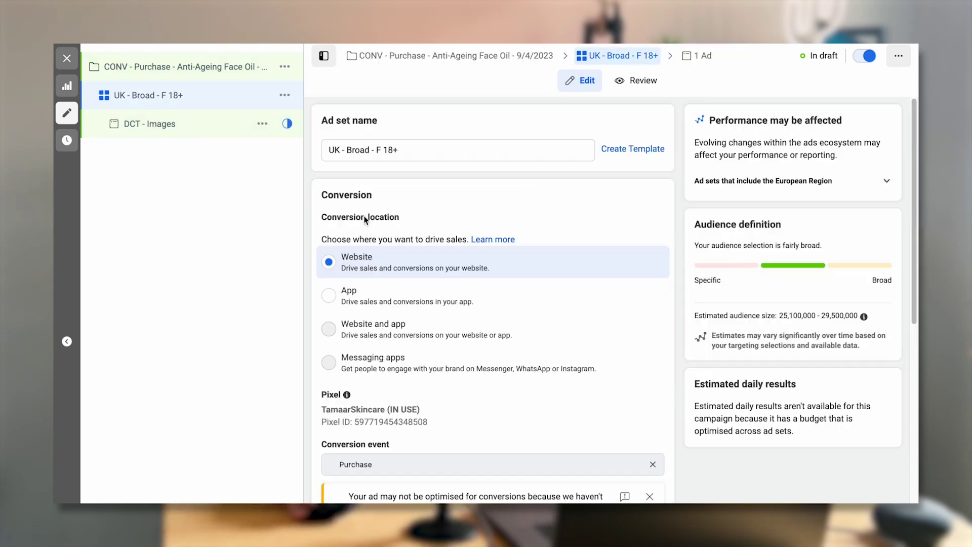
click(438, 152)
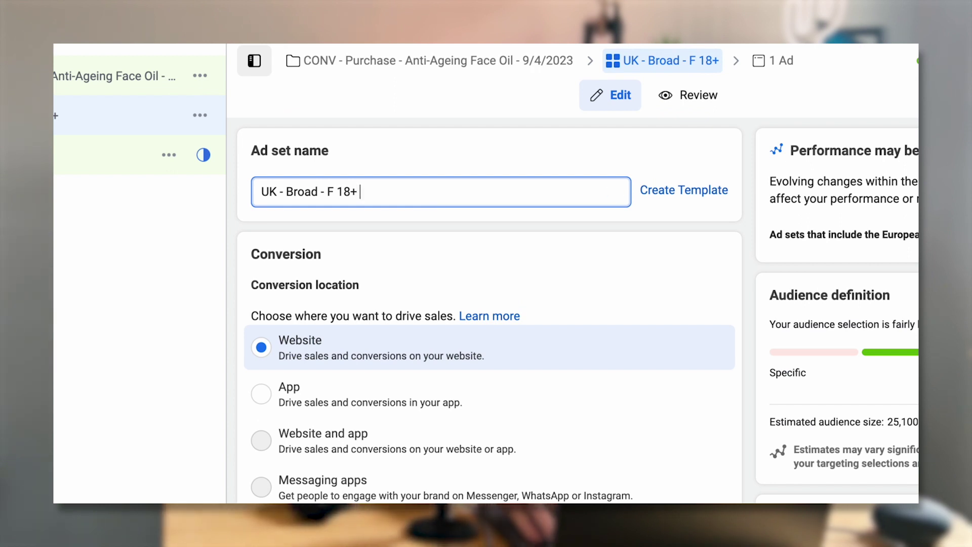
text(- Images )
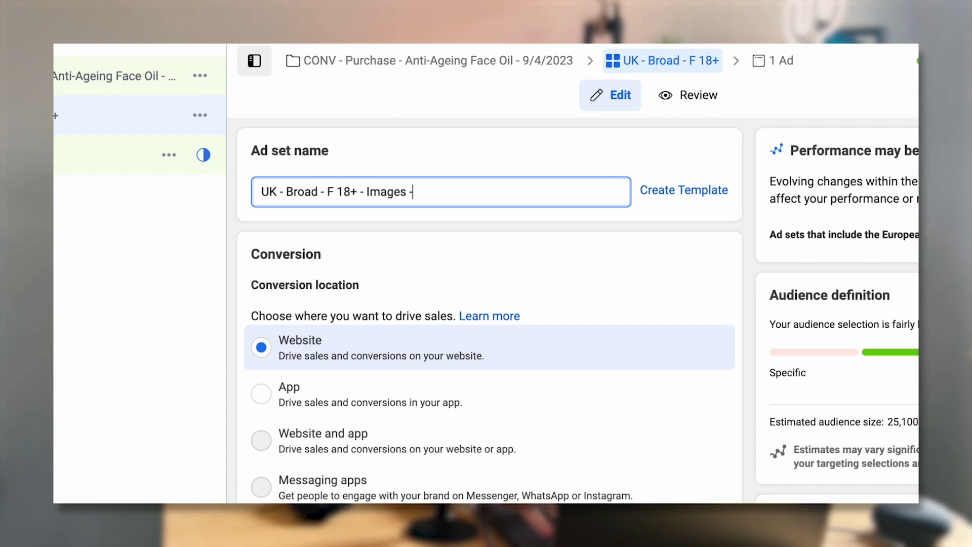
text(- Price)
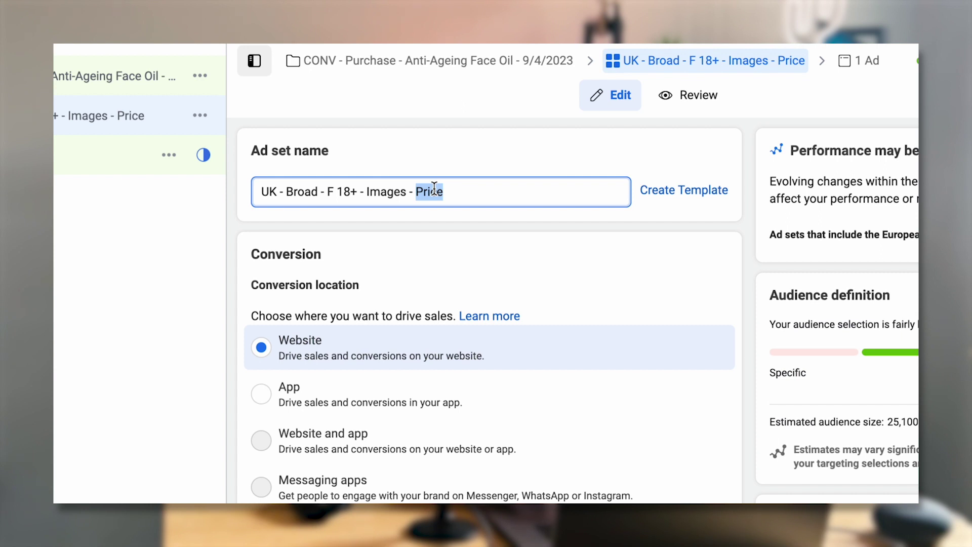
text(Organic Product Concept)
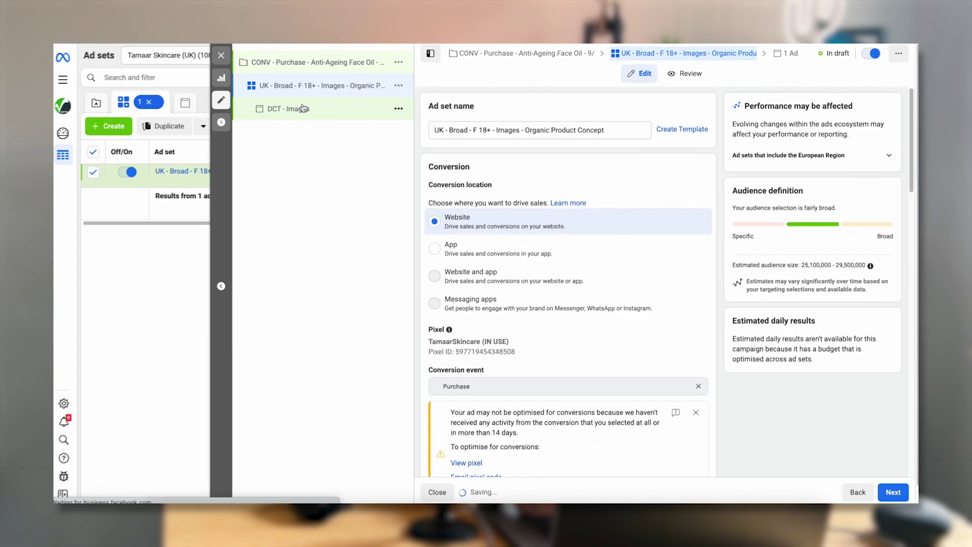
Step: Return to the DCT - Images ad and turn off Optimise creative for each person
click(126, 154)
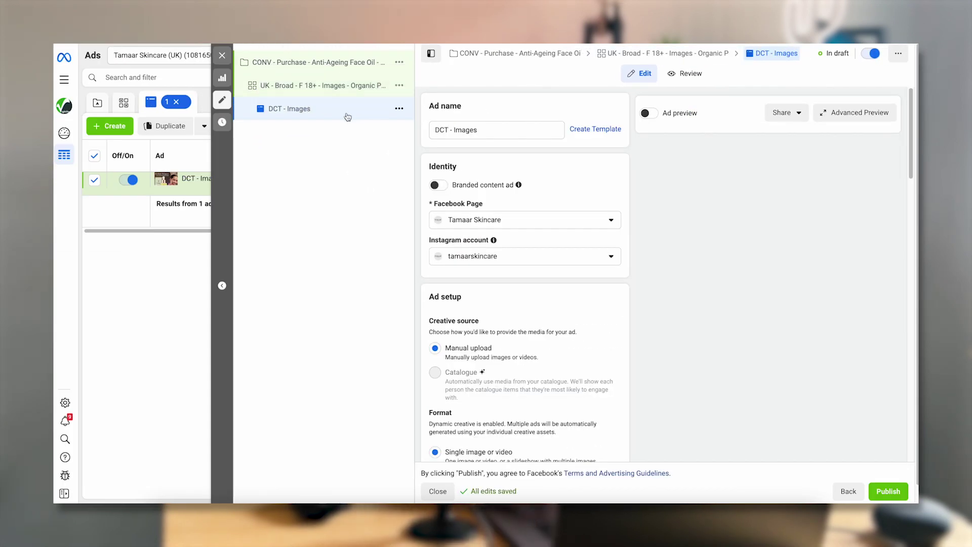
scroll(571, 207, down, 10)
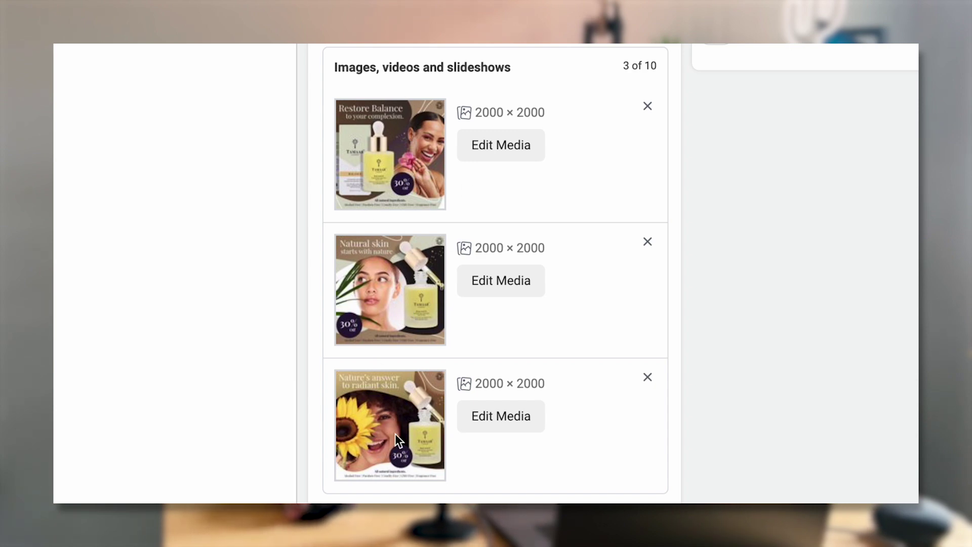
scroll(390, 392, down, 1)
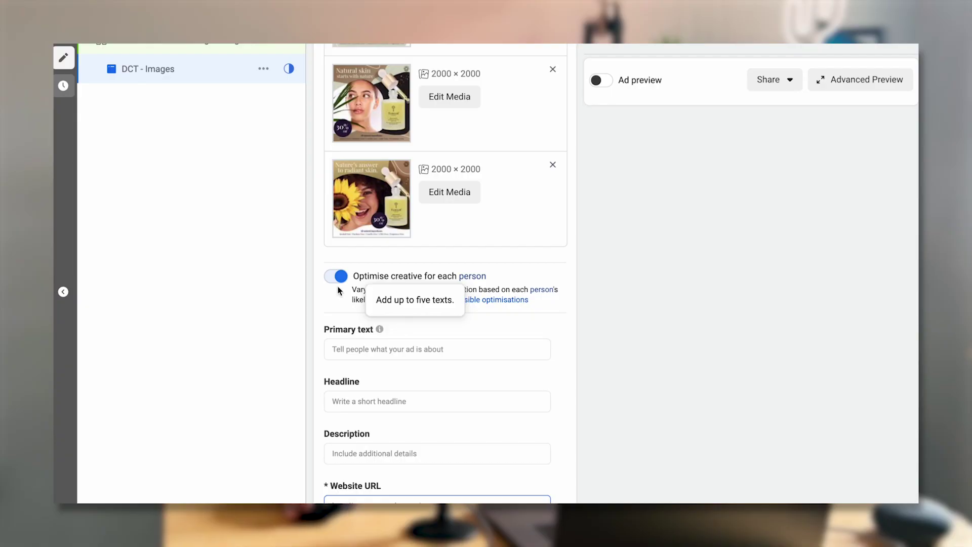
scroll(400, 312, down, 3)
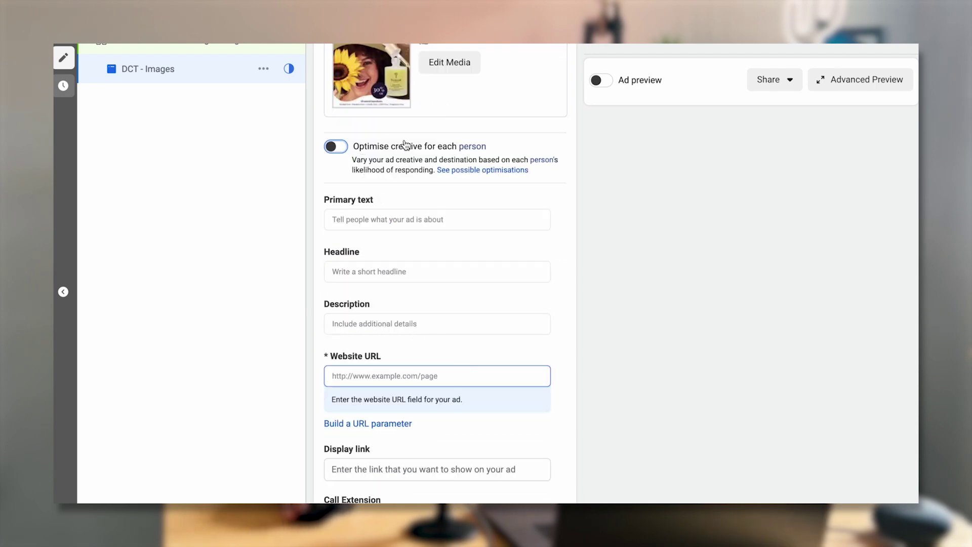
scroll(354, 198, down, 1)
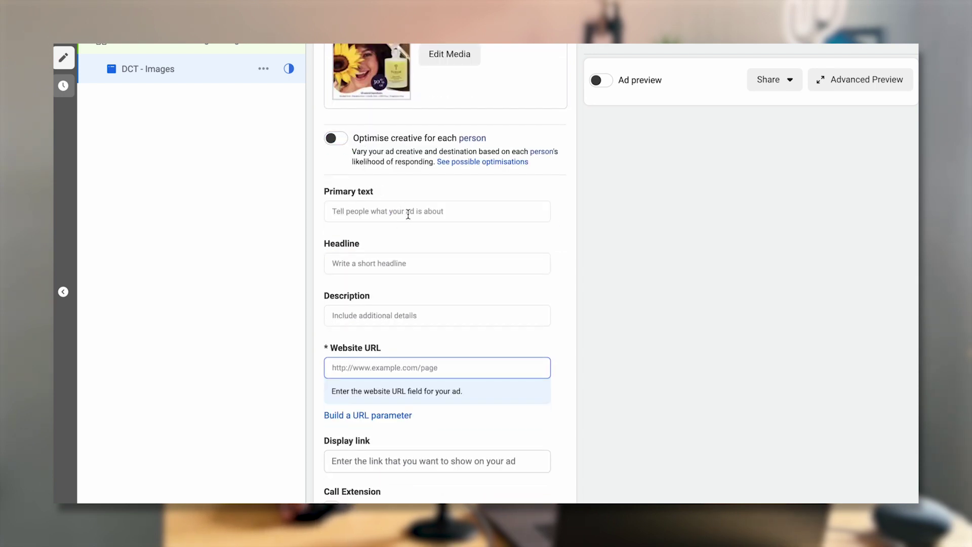
Step: Turn on the ad preview and show the Instagram feed placement
click(408, 214)
scroll(408, 216, up, 2)
click(602, 92)
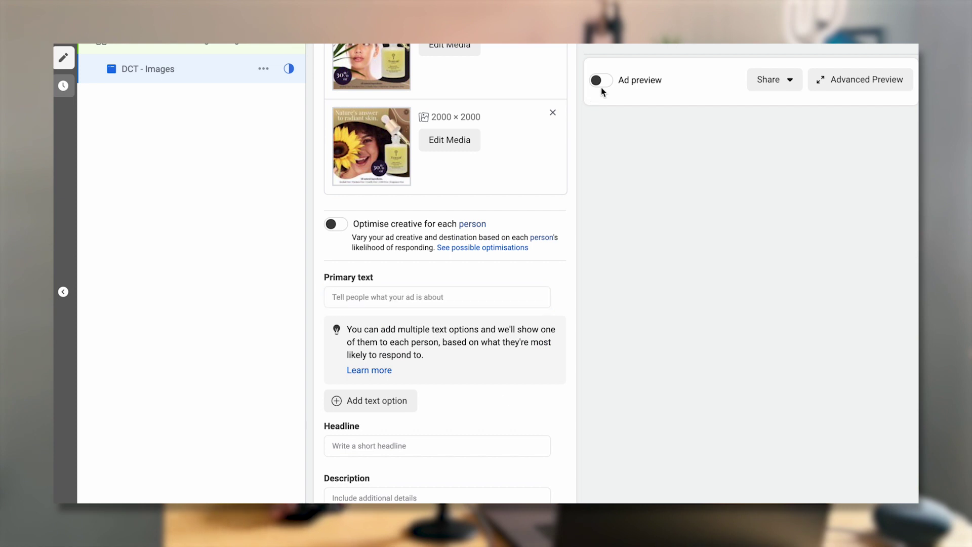
click(602, 87)
click(826, 151)
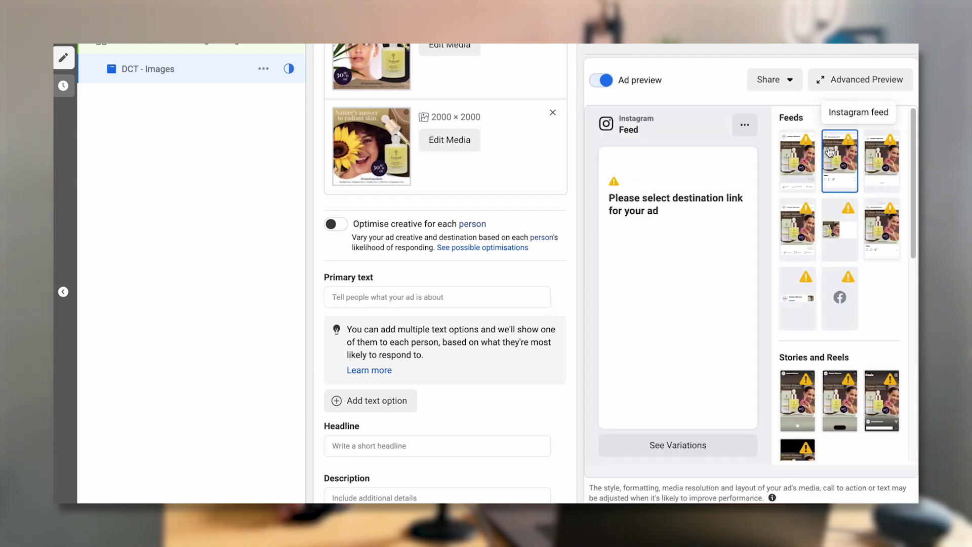
scroll(486, 335, down, 2)
scroll(457, 298, up, 1)
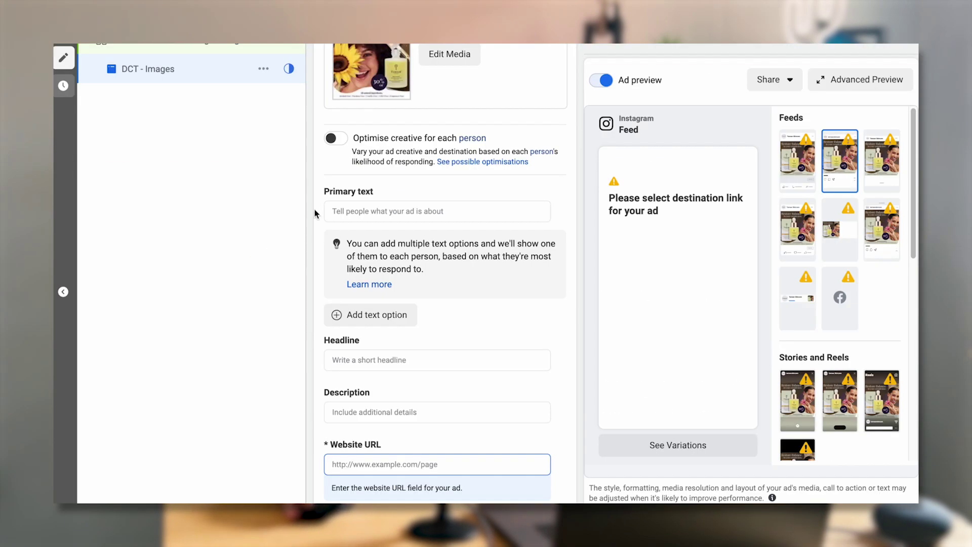
scroll(314, 209, down, 5)
text(https://tamaarskincare.com/product/advanced-natural-anti-ageing-face-oil/)
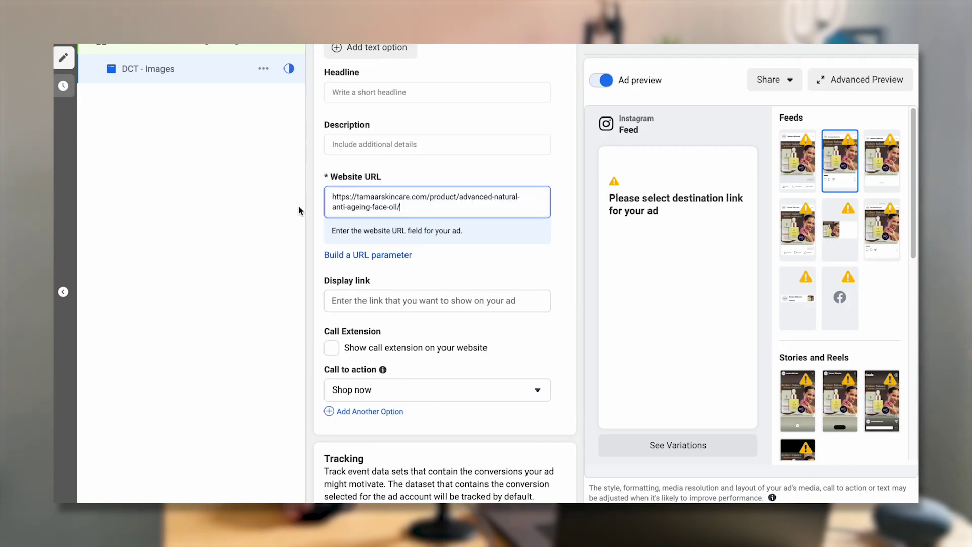
click(281, 212)
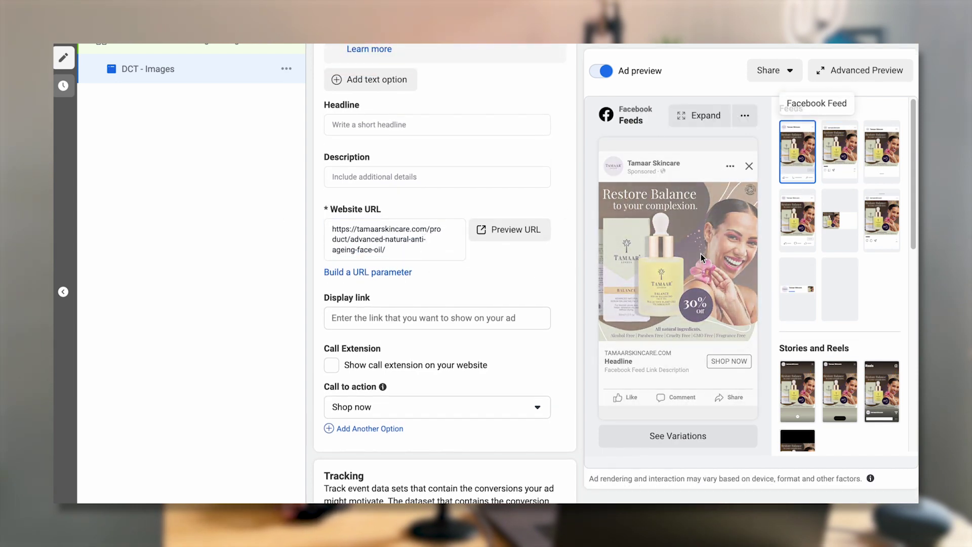
Step: Enter "Primary Text 1" as the ad's primary text
scroll(384, 323, up, 3)
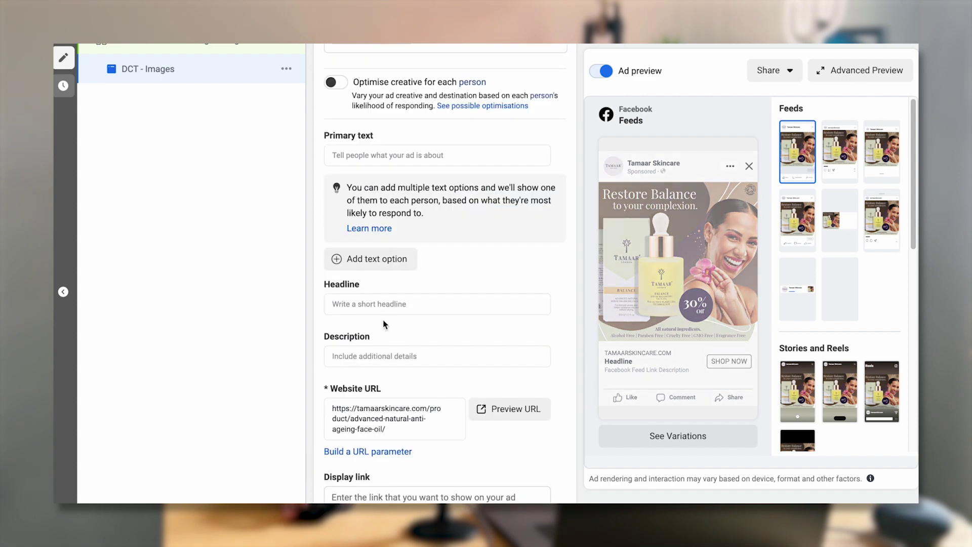
click(383, 154)
text(Primary Te)
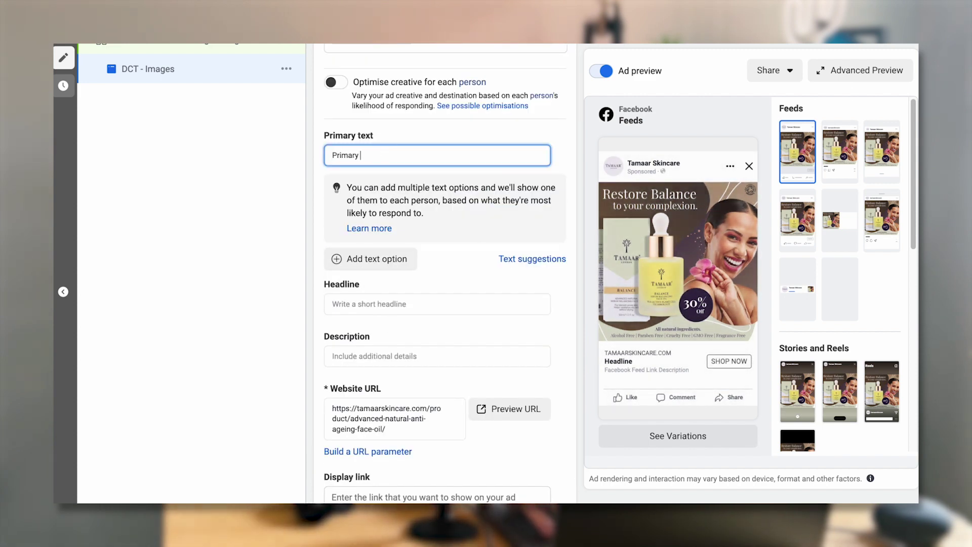
text(xt 1)
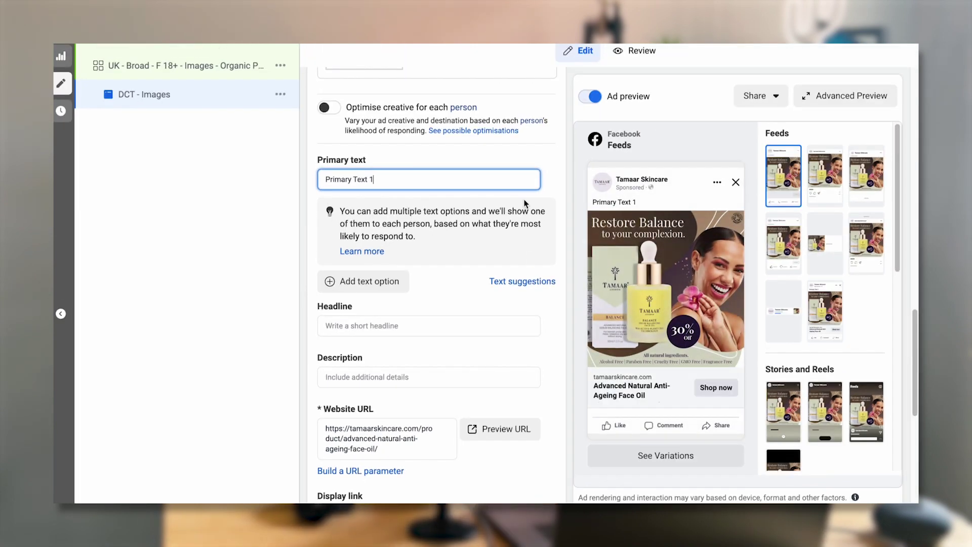
Step: Set the ad's headline to "Headline 1" and its description to "Description 1"
click(445, 326)
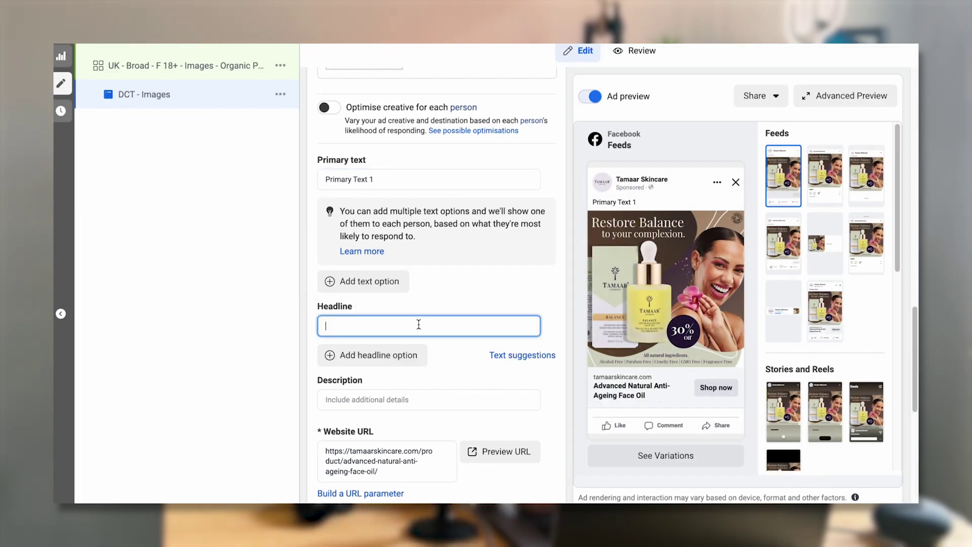
text(Headline 1)
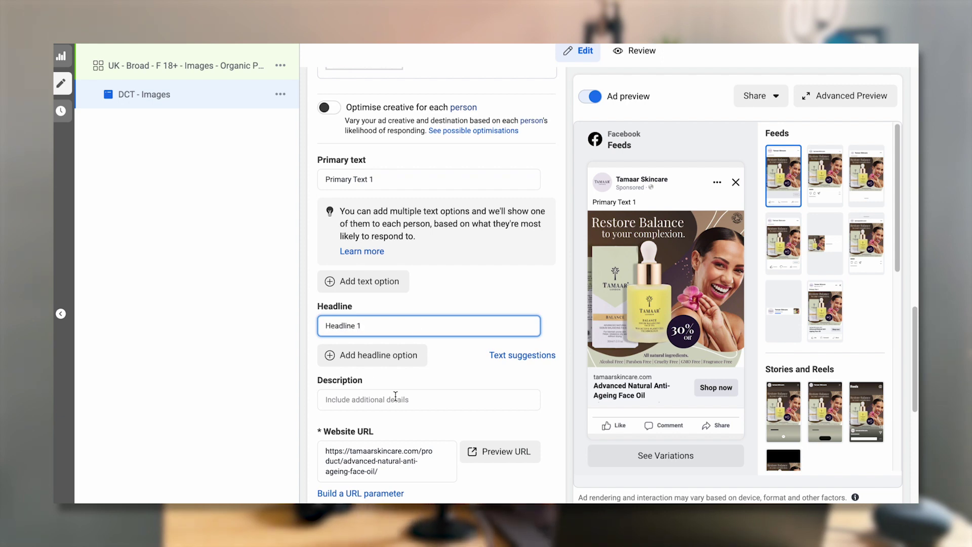
click(396, 398)
text(Description 1)
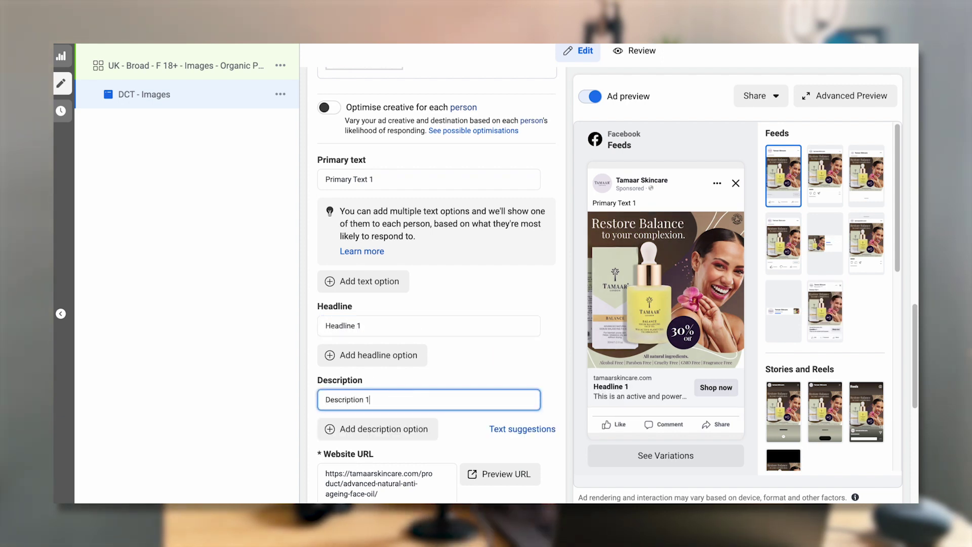
click(560, 382)
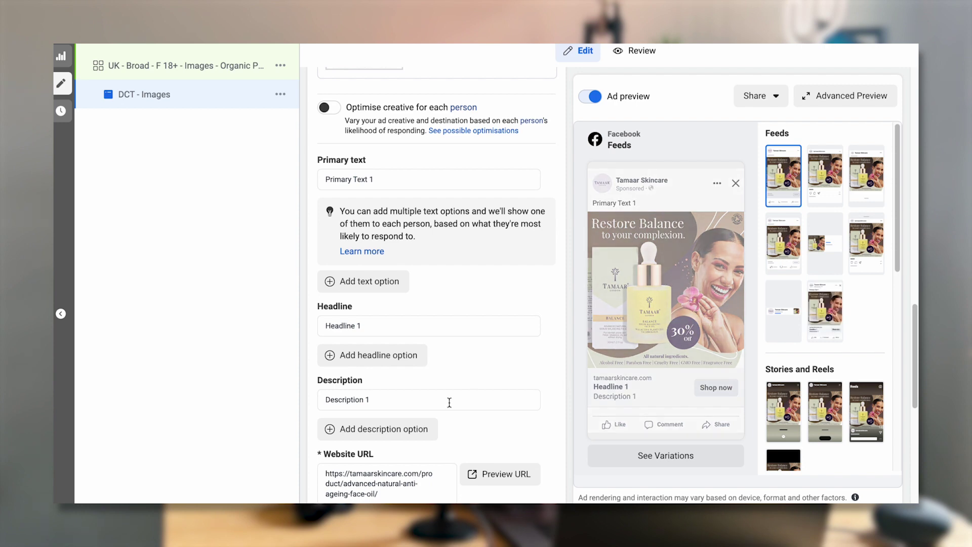
Step: Add a second primary text option to the ad reading "Primary Test 2"
scroll(436, 354, down, 1)
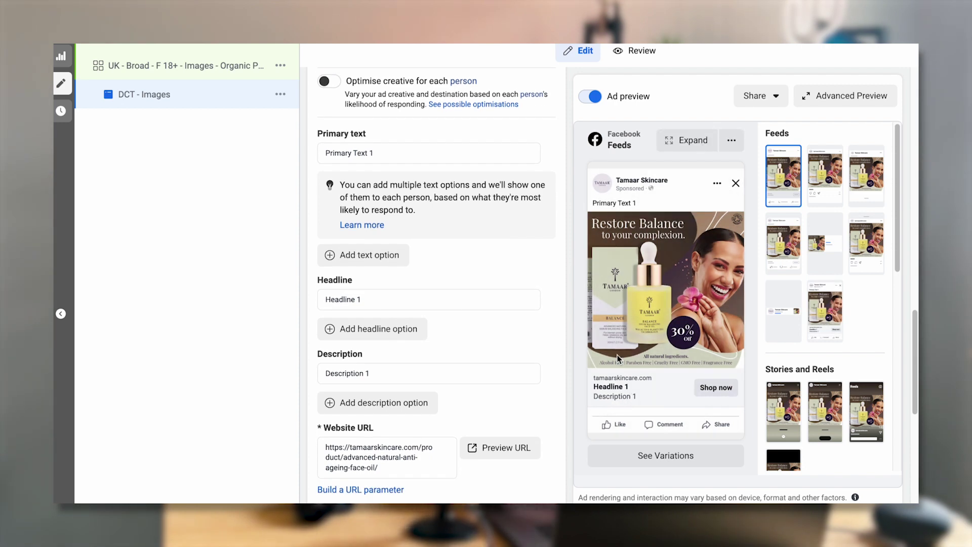
scroll(395, 373, down, 2)
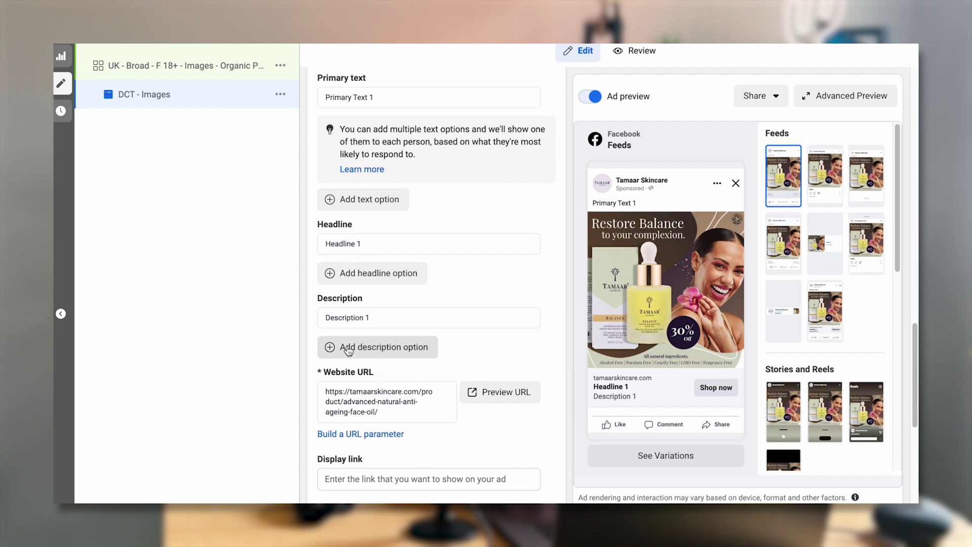
scroll(285, 340, up, 1)
scroll(439, 345, up, 1)
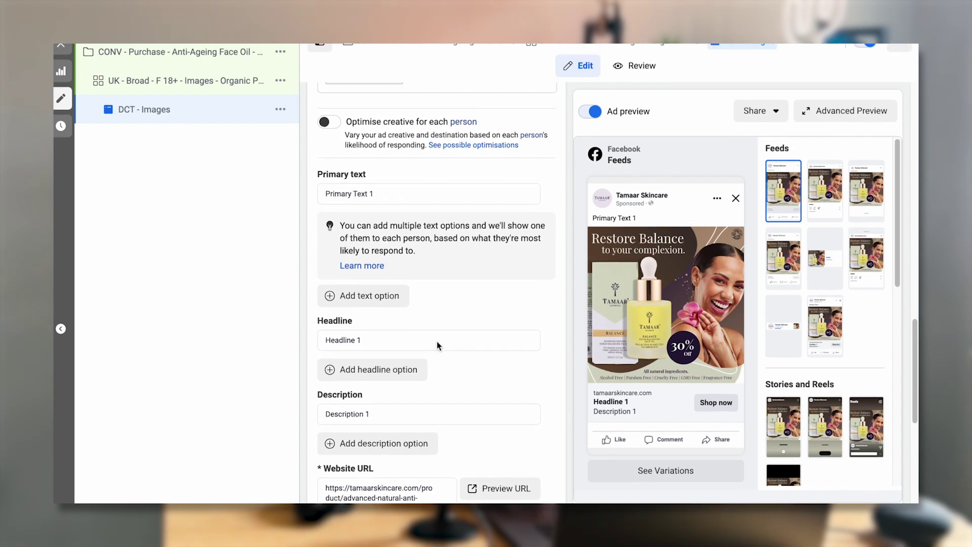
scroll(437, 342, up, 2)
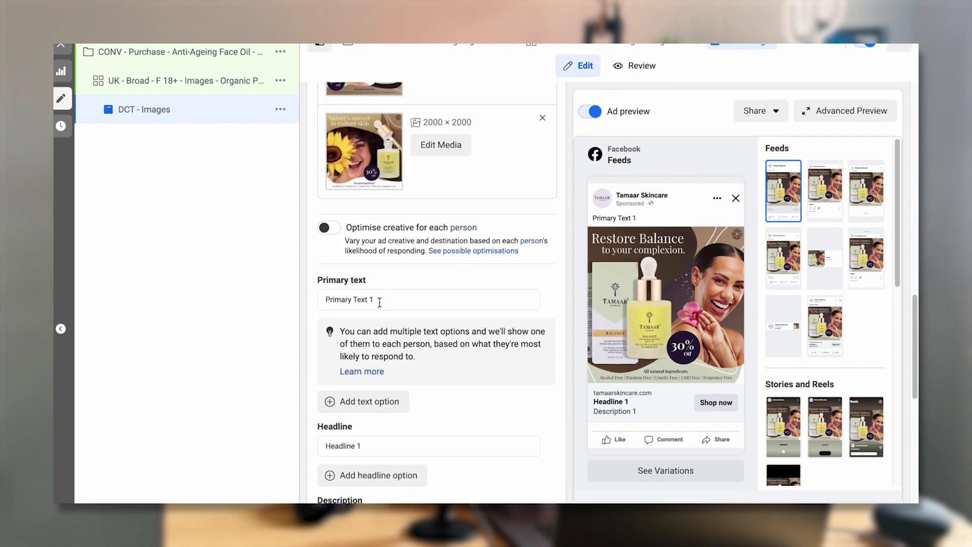
click(391, 409)
click(390, 329)
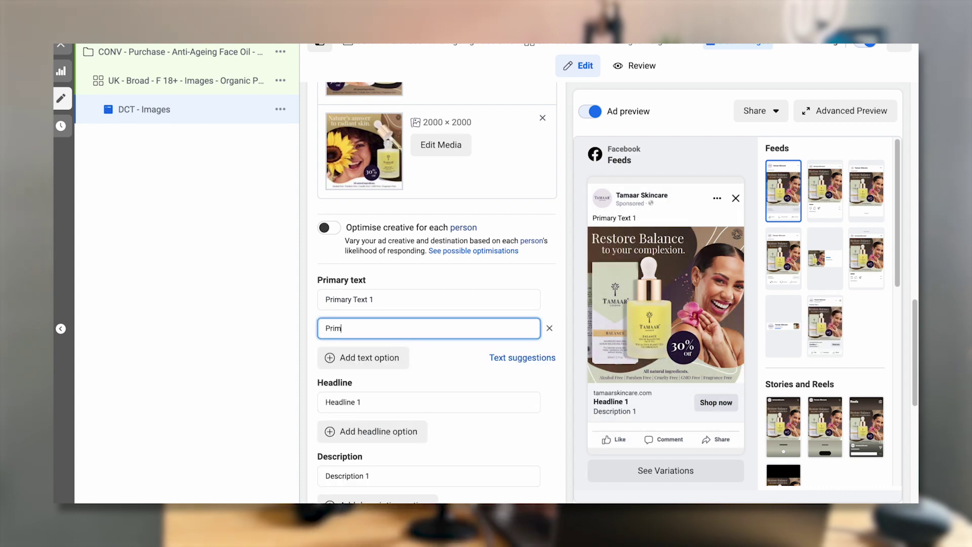
text(Primary Test 2)
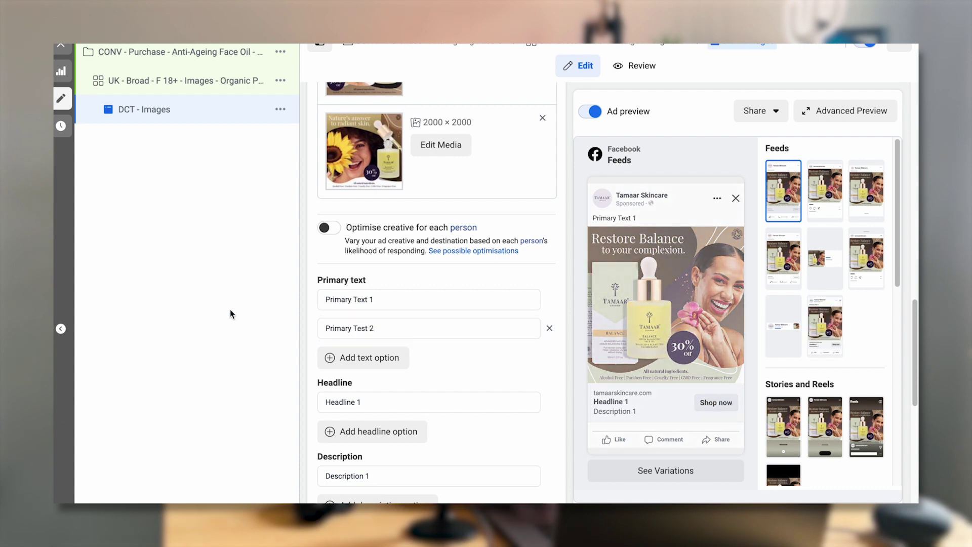
Step: Add a third primary text option reading "Primary Text 3" and correct the second option to "Primary Text 2"
scroll(393, 319, up, 1)
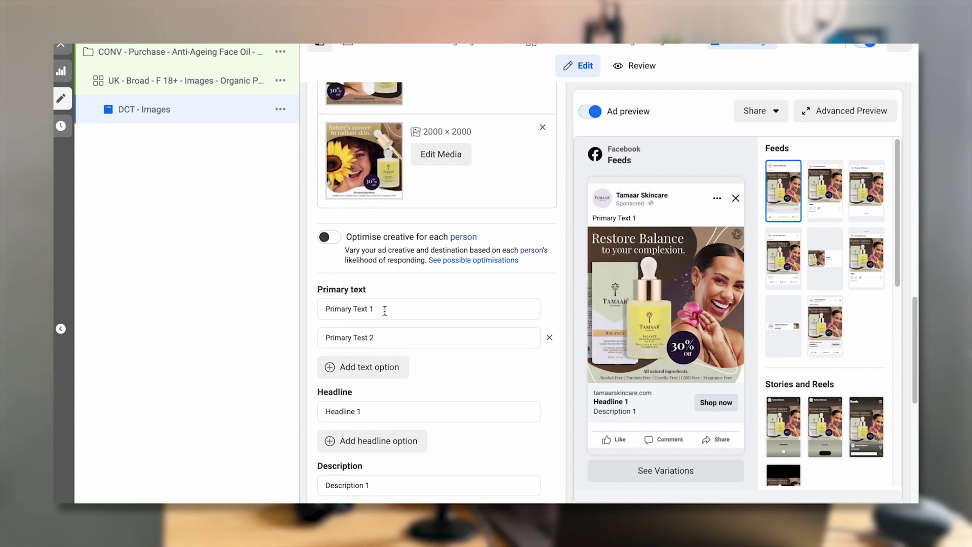
scroll(385, 310, up, 5)
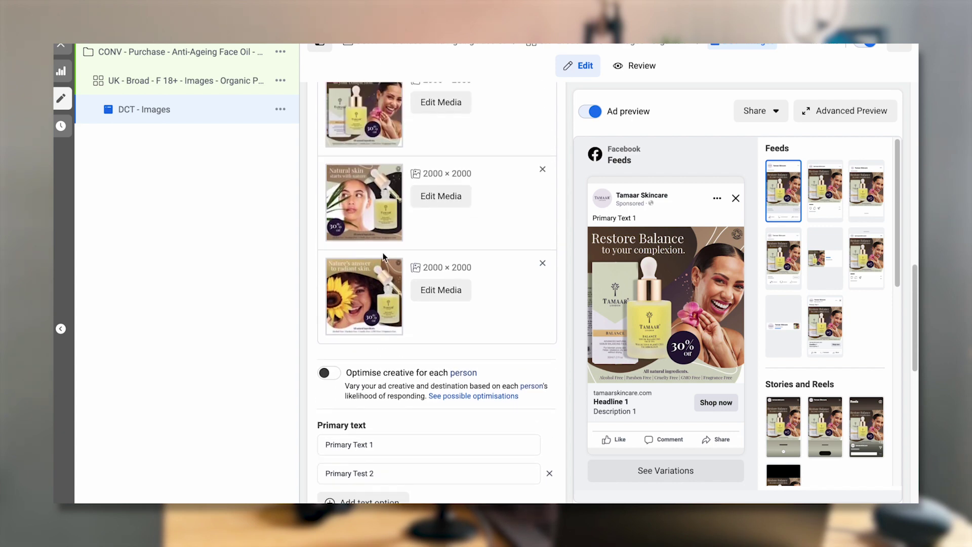
scroll(370, 220, down, 3)
scroll(364, 229, down, 2)
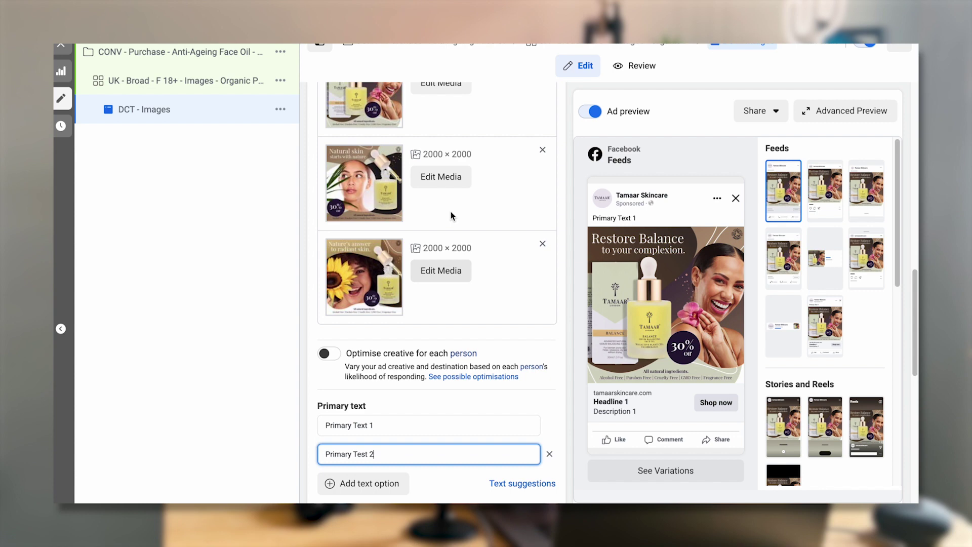
scroll(390, 167, down, 1)
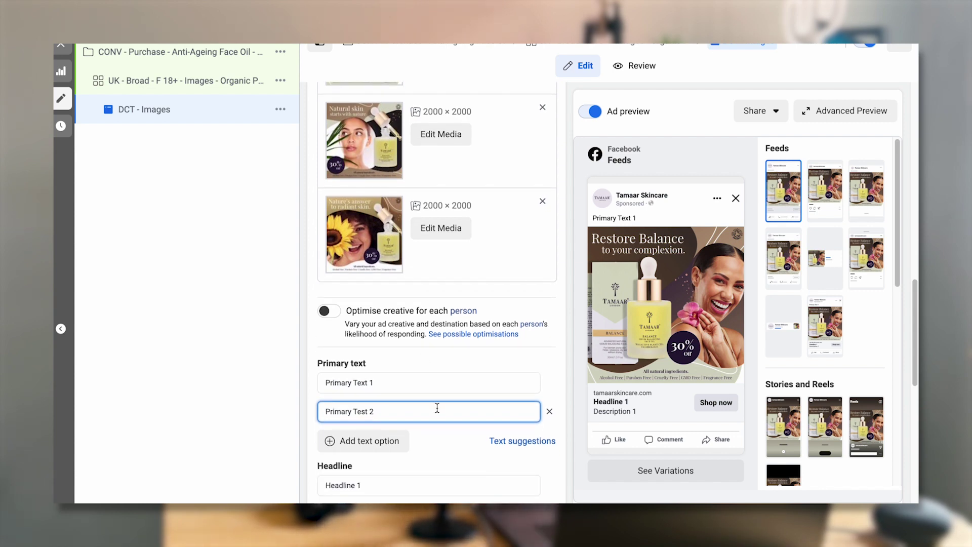
scroll(436, 407, down, 1)
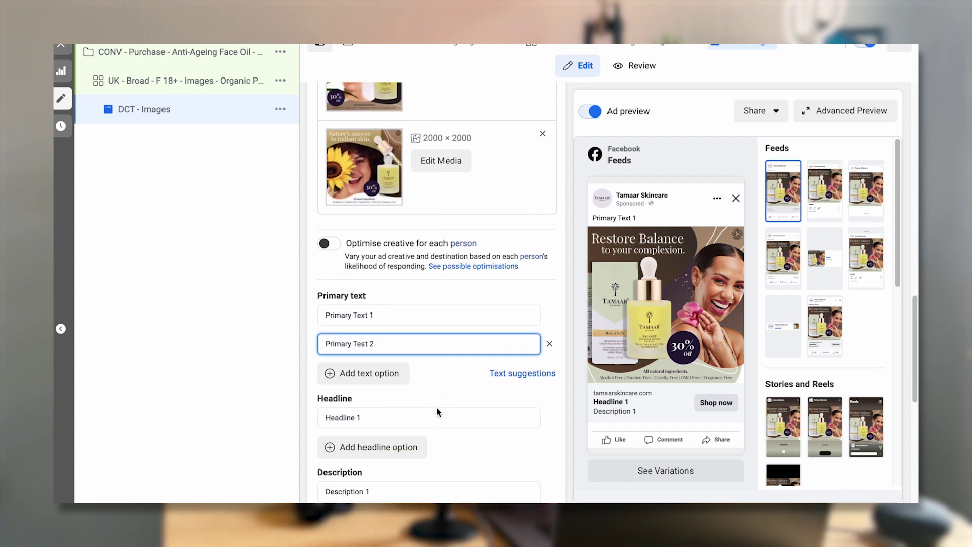
click(374, 377)
click(372, 375)
text(P)
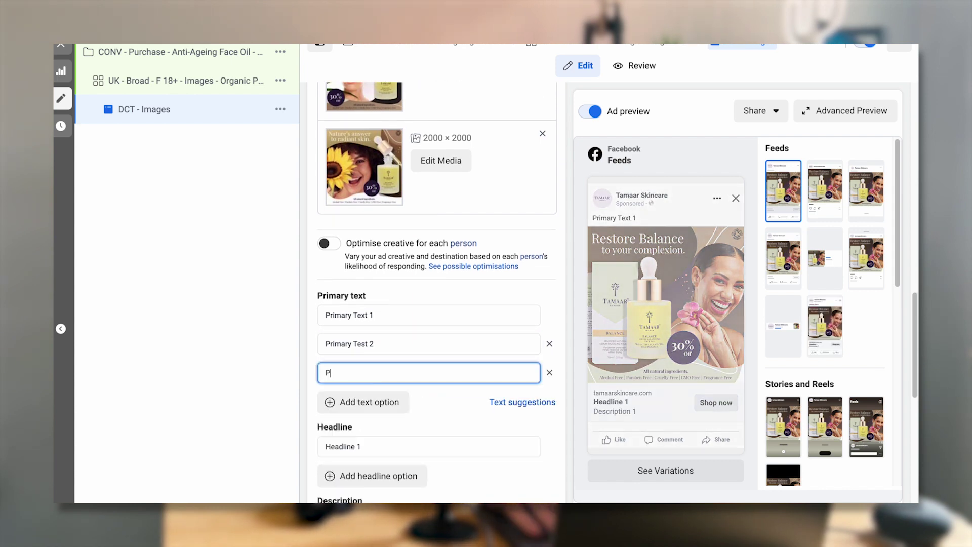
text(rimary Text )
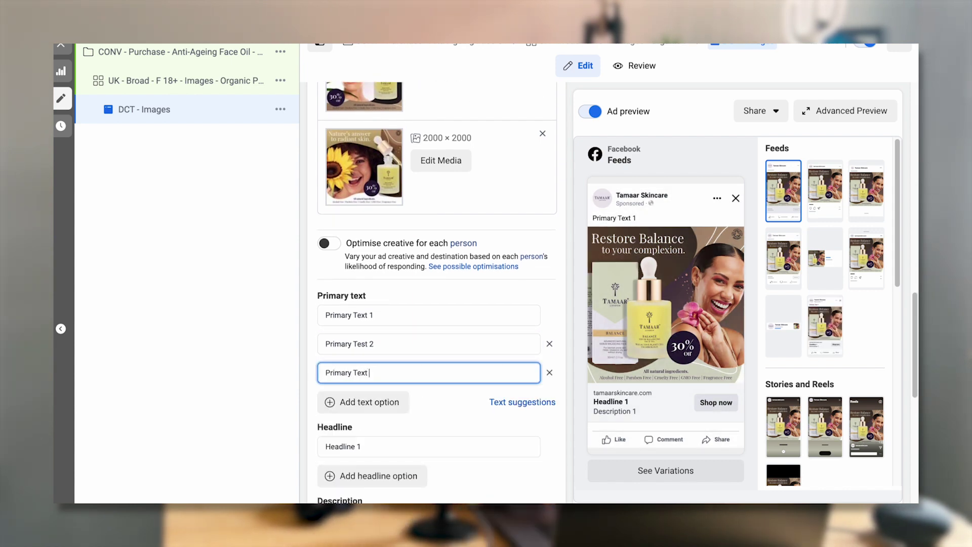
text(3)
click(451, 392)
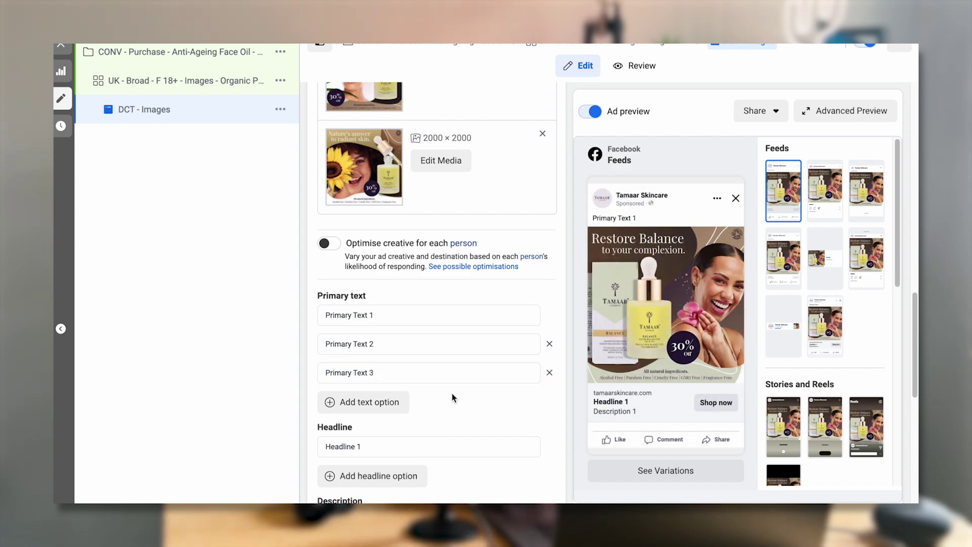
scroll(403, 344, up, 5)
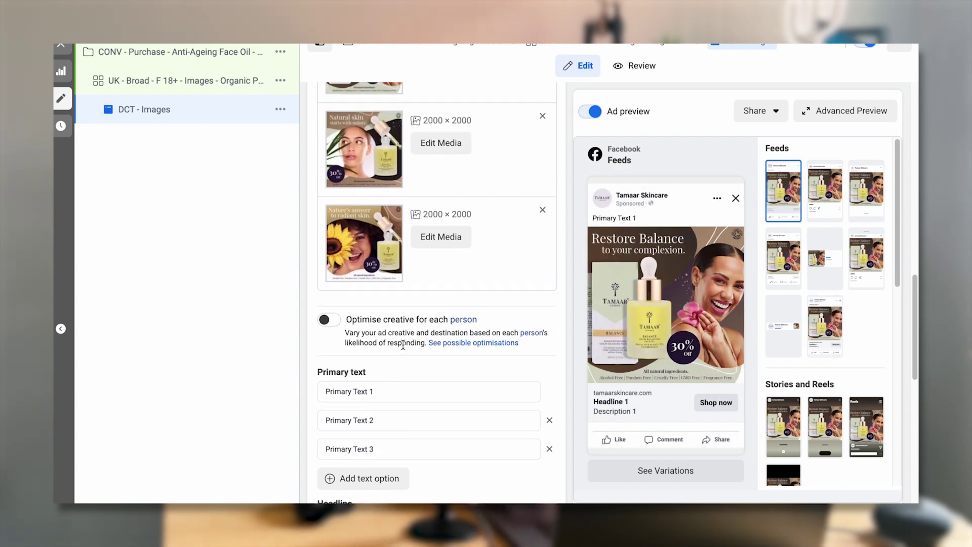
scroll(465, 309, down, 2)
scroll(465, 308, down, 5)
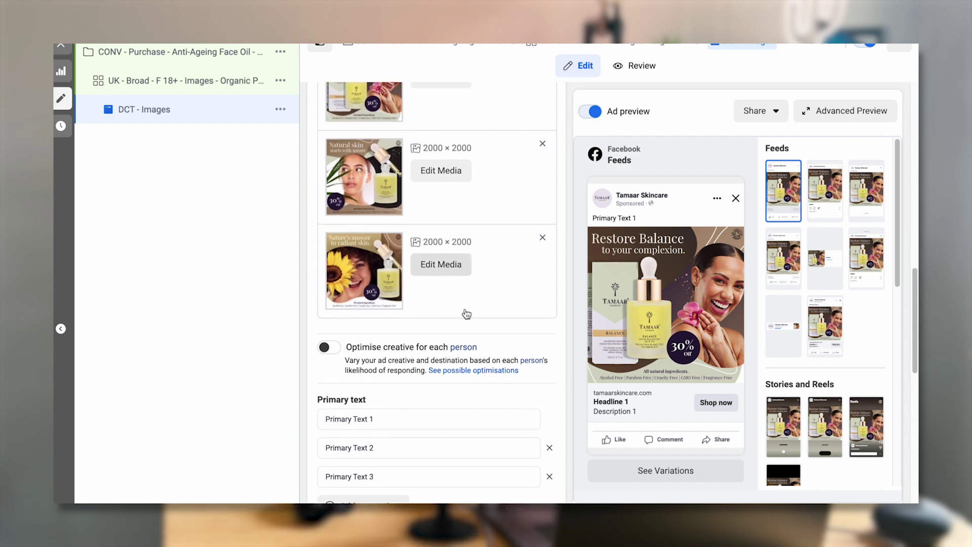